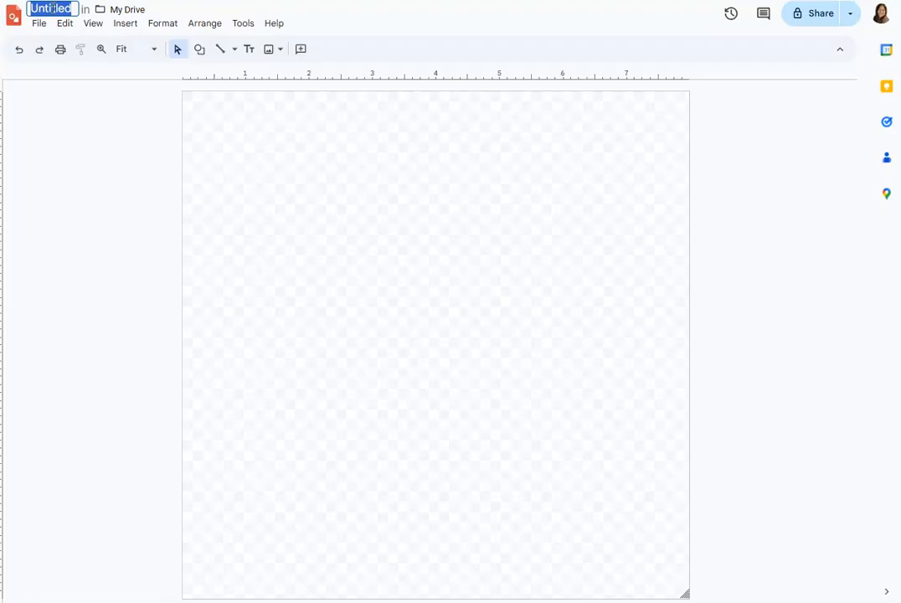
Rename the drawing as Custom Symmetry followed by an underscore and the teacher's name.
{"action": "type", "text": "Custom Symmetry _MrsMartinez"}
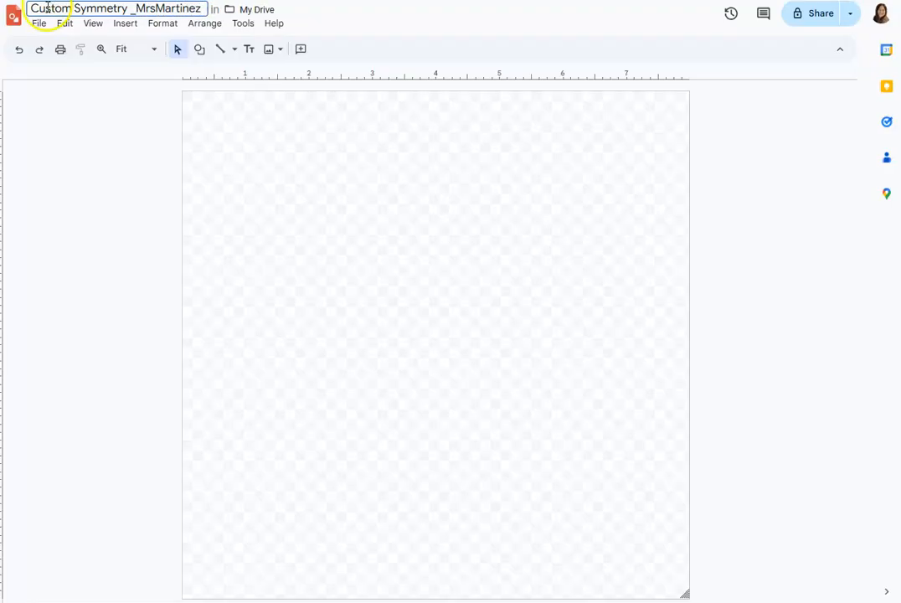
{"action": "left_click", "coordinate": [26, 188]}
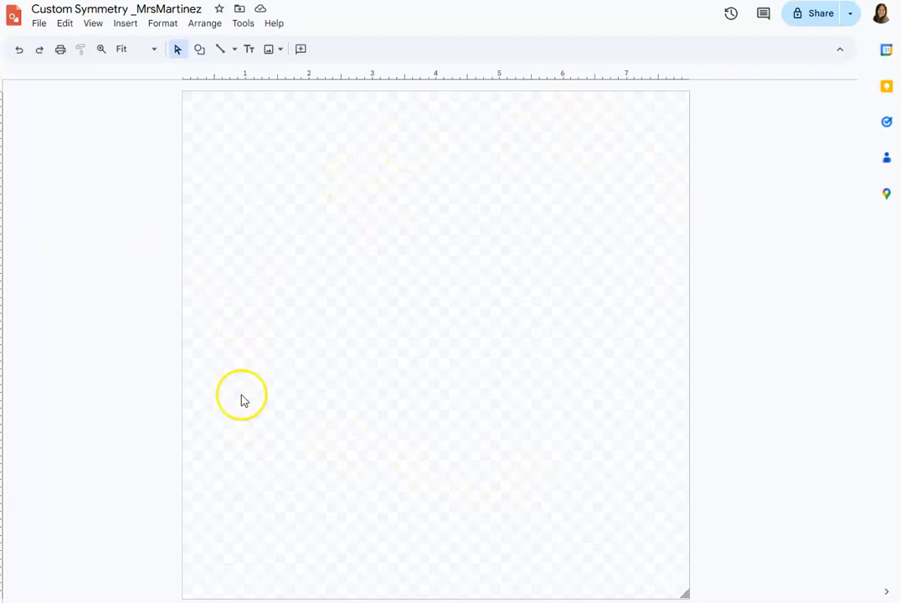
Configure the page setup to a custom size of 8 x 8 inches and apply it.
{"action": "left_click", "coordinate": [42, 23]}
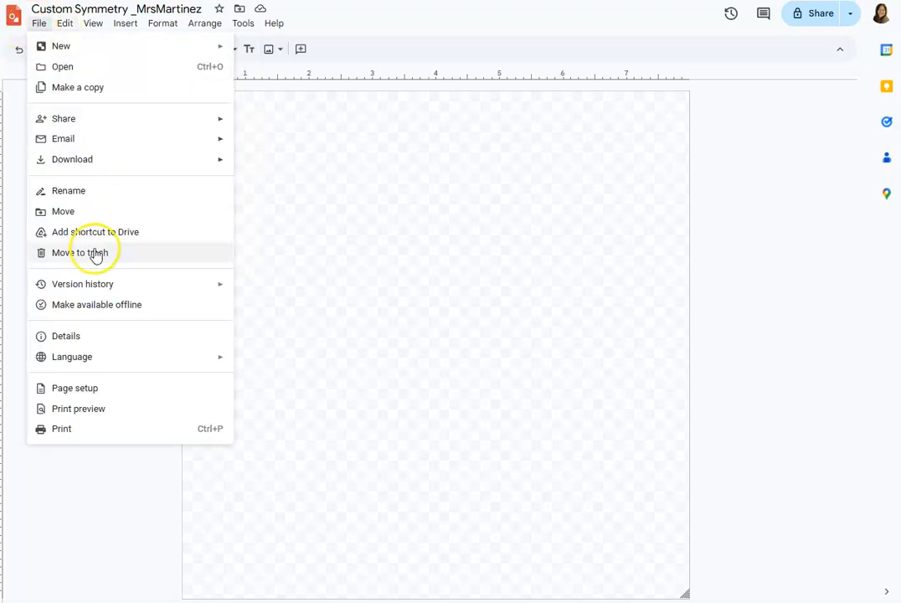
{"action": "left_click", "coordinate": [84, 389]}
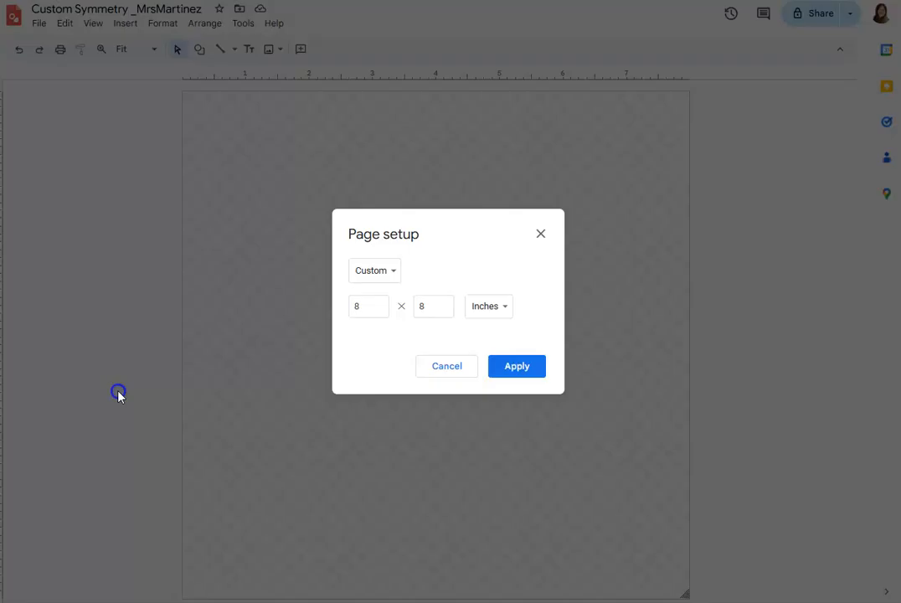
{"action": "left_click", "coordinate": [385, 279]}
{"action": "left_click", "coordinate": [386, 278]}
{"action": "left_click", "coordinate": [357, 307]}
{"action": "type", "text": "8"}
{"action": "left_click", "coordinate": [422, 307]}
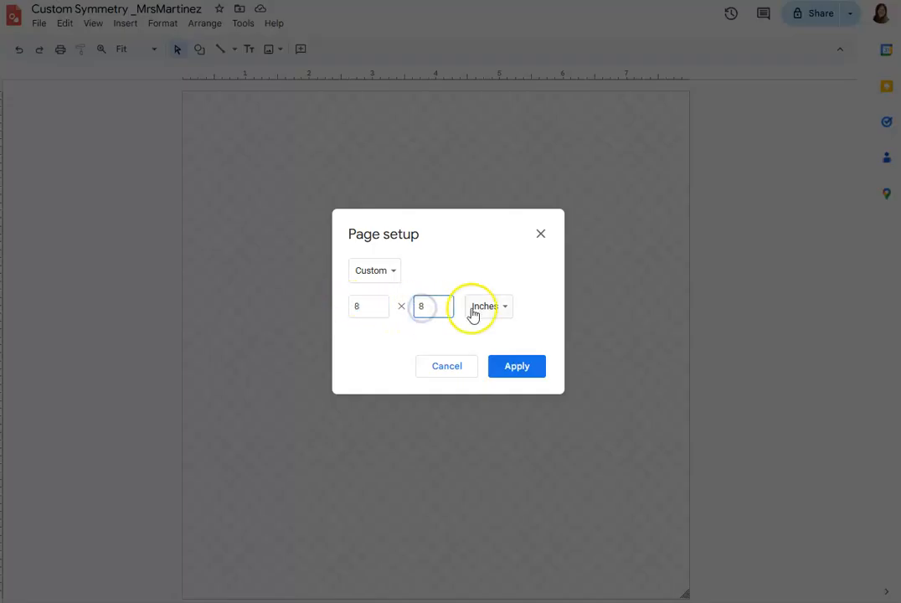
{"action": "left_click", "coordinate": [502, 308]}
{"action": "left_click", "coordinate": [502, 310]}
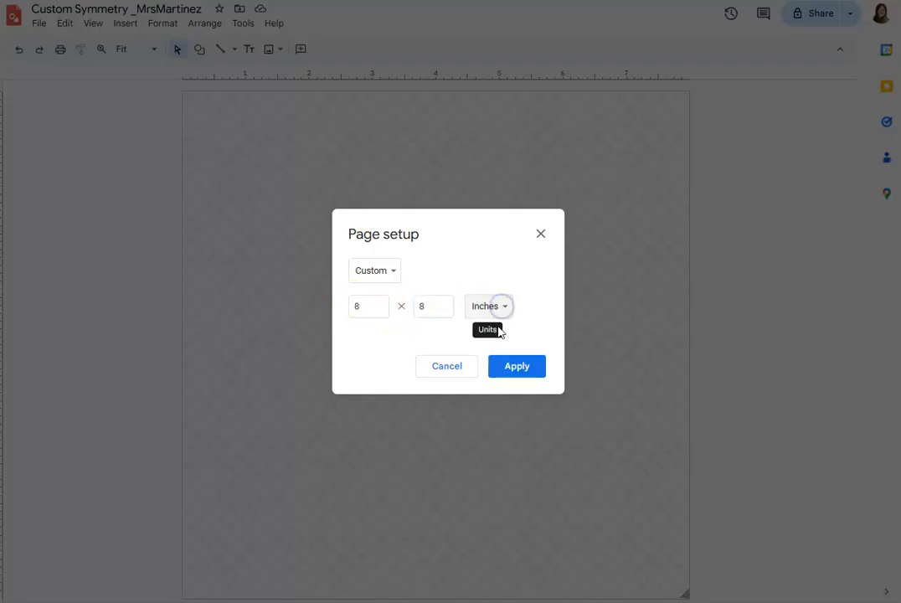
{"action": "left_click", "coordinate": [522, 369]}
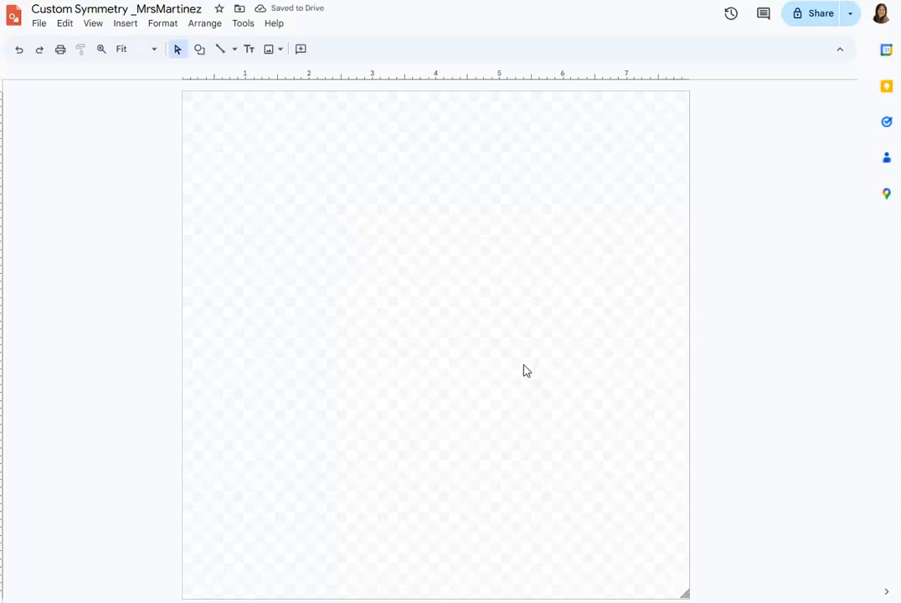
Draw a 4 x 4 inch square from the page's upper-left corner to its centre, covering the upper-left quarter.
{"action": "left_click", "coordinate": [201, 49]}
{"action": "mouse_move", "coordinate": [282, 74]}
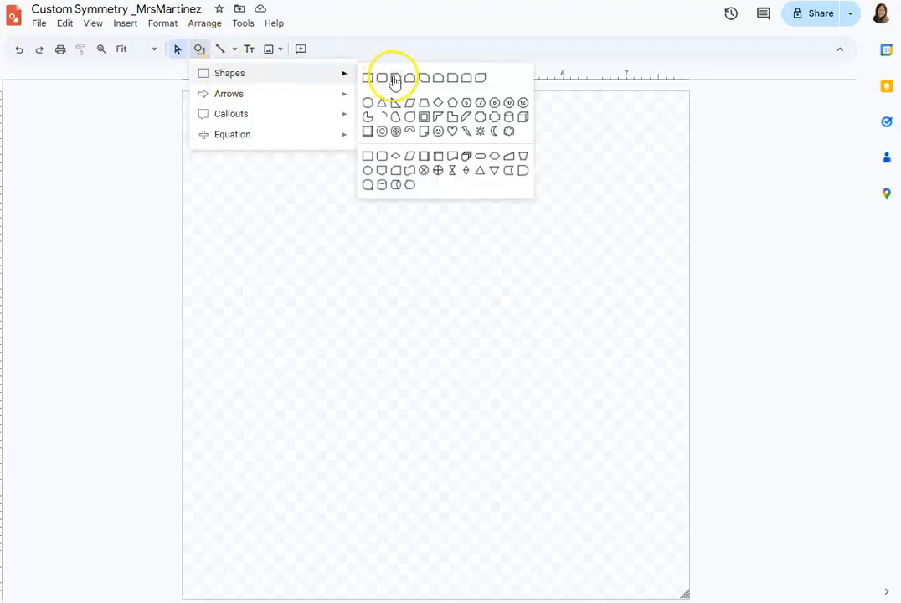
{"action": "left_click", "coordinate": [369, 79]}
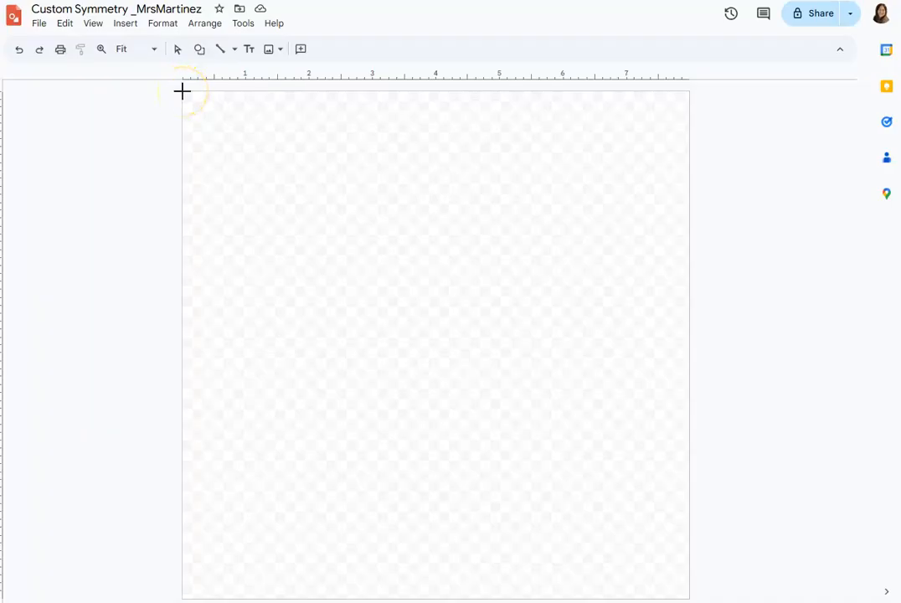
{"action": "left_click_drag", "start_coordinate": [182, 92], "coordinate": [435, 345]}
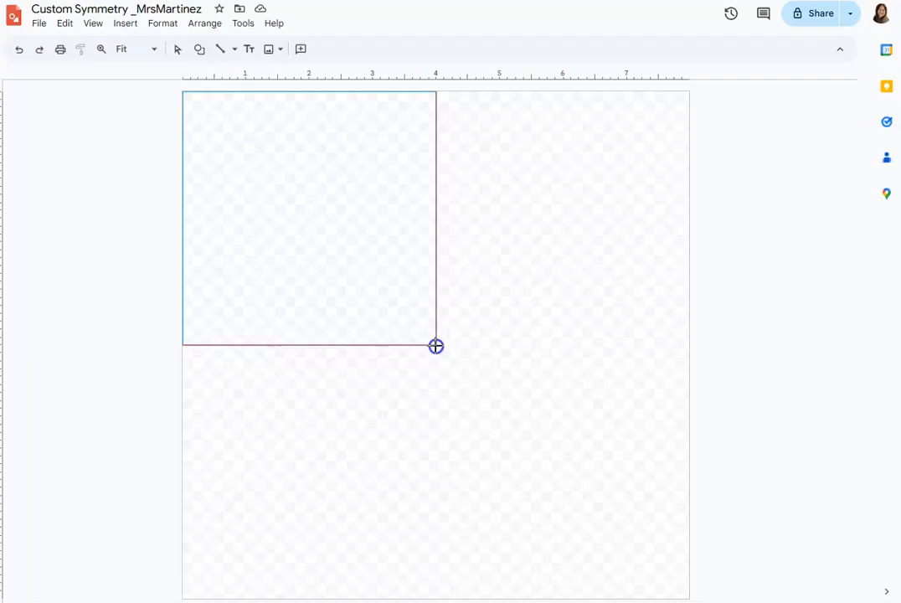
{"action": "left_click_drag", "start_coordinate": [435, 346], "coordinate": [434, 344]}
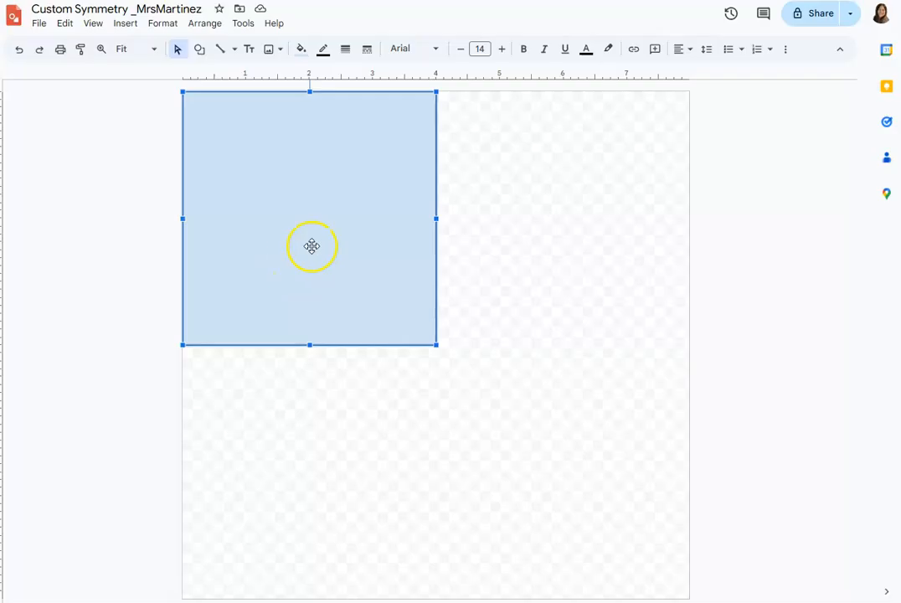
Make the square's fill transparent so only its outline remains, and deselect it.
{"action": "left_click", "coordinate": [300, 49]}
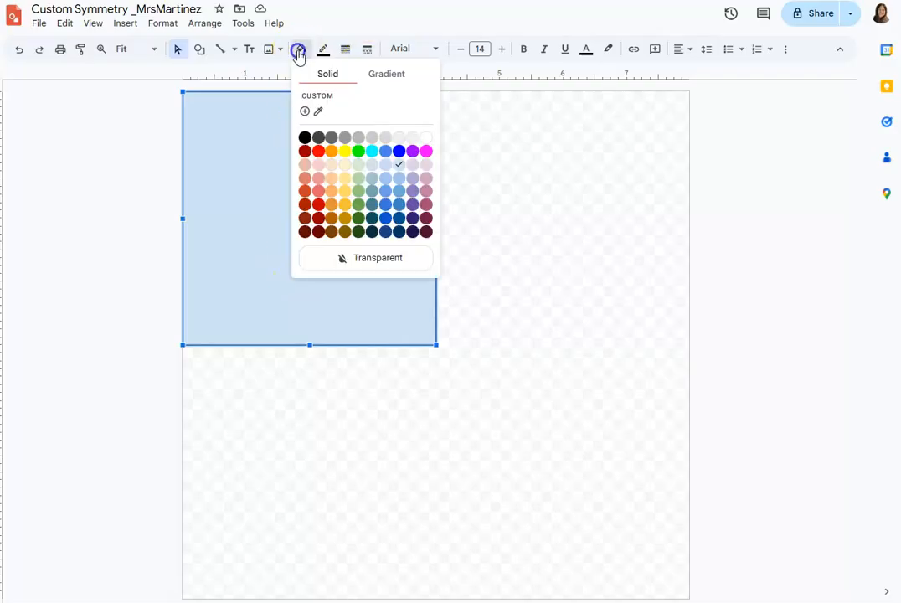
{"action": "left_click", "coordinate": [359, 258]}
{"action": "left_click", "coordinate": [149, 173]}
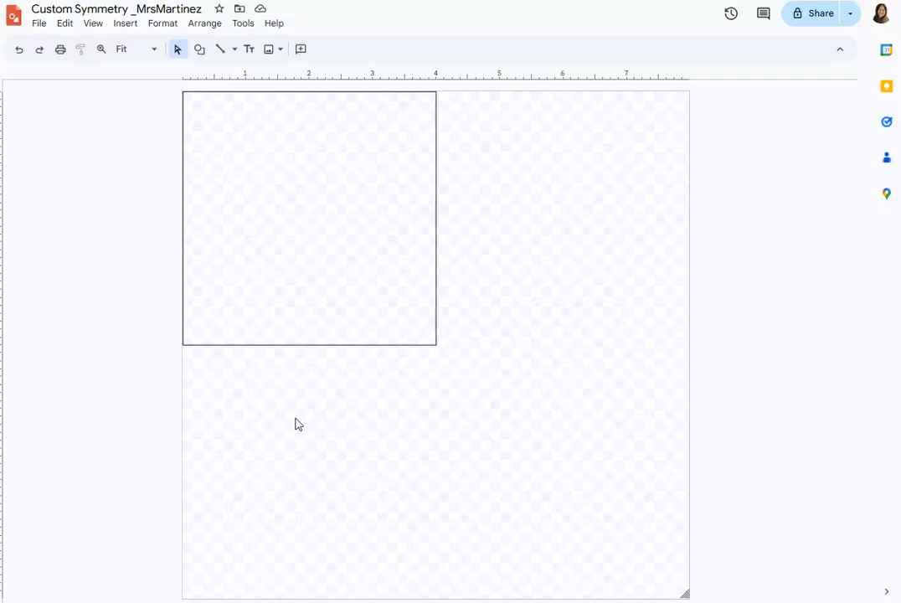
Draw an upright oval about 2 x 2.4 inches in the lower-right part of the square.
{"action": "left_click", "coordinate": [200, 50]}
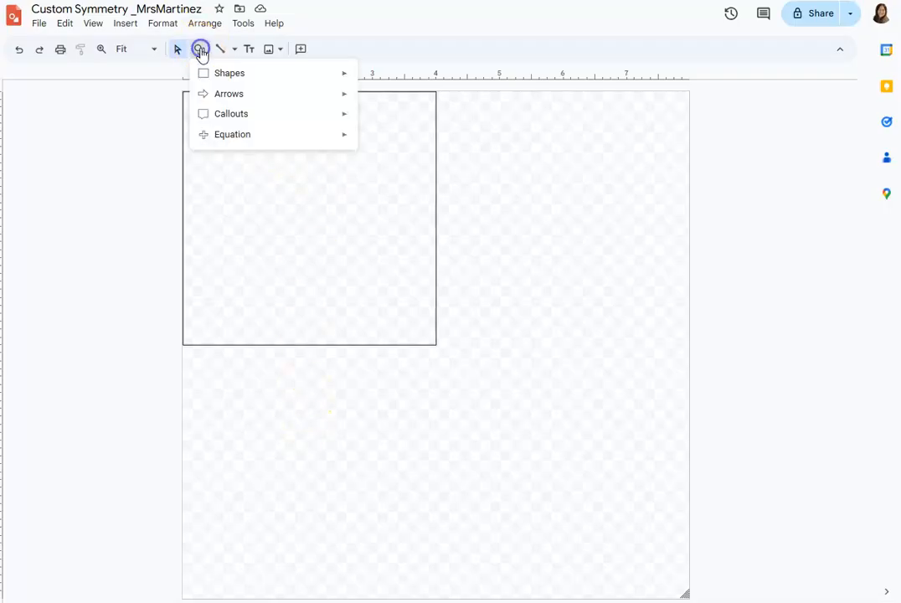
{"action": "mouse_move", "coordinate": [292, 80]}
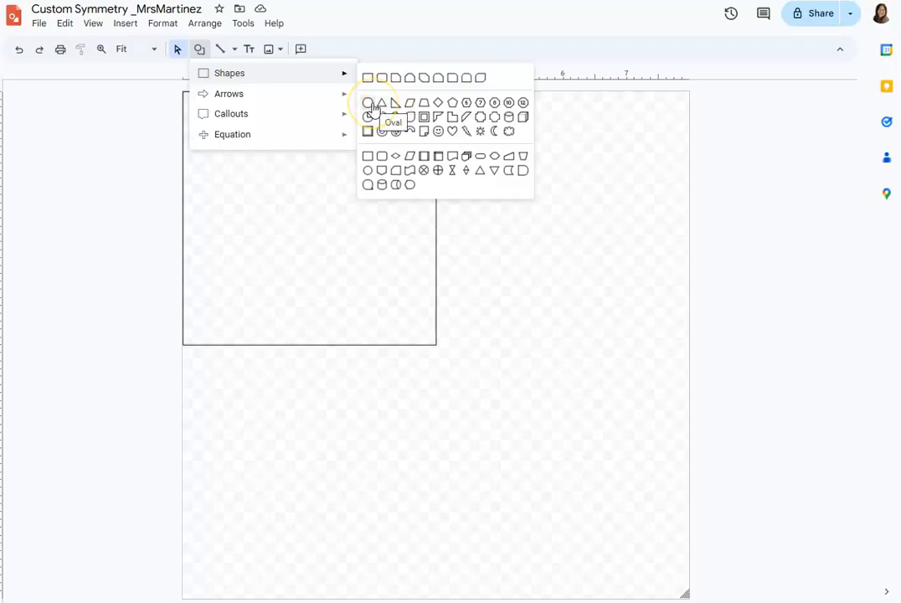
{"action": "left_click", "coordinate": [370, 103]}
{"action": "left_click_drag", "start_coordinate": [304, 185], "coordinate": [429, 339]}
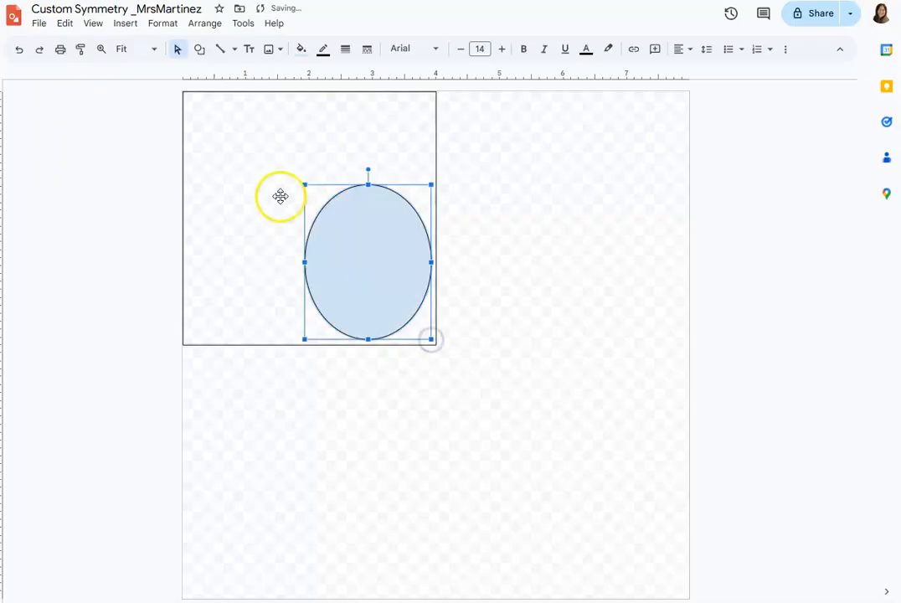
Fill the oval with magenta and make its border transparent.
{"action": "left_click", "coordinate": [300, 49]}
{"action": "left_click", "coordinate": [426, 151]}
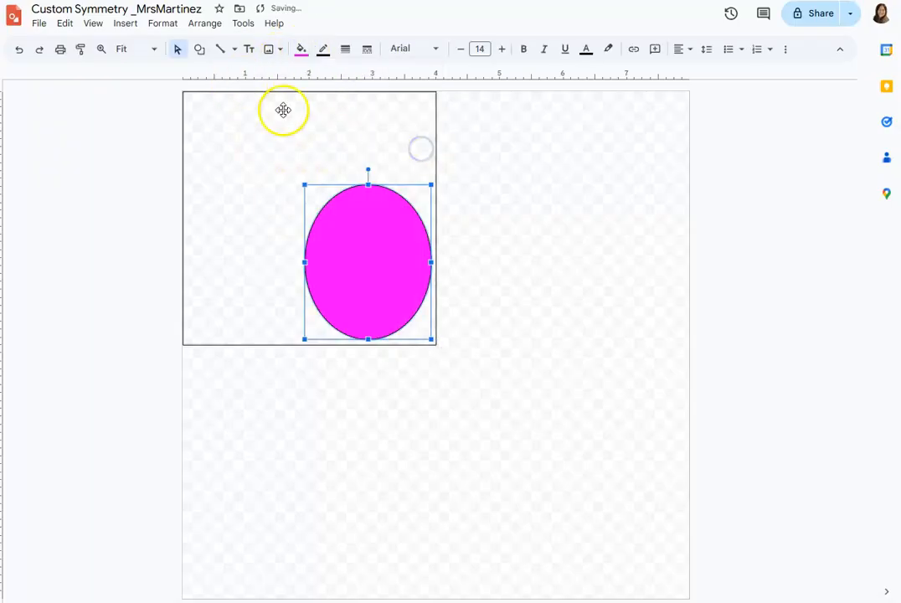
{"action": "left_click", "coordinate": [323, 50]}
{"action": "left_click", "coordinate": [380, 235]}
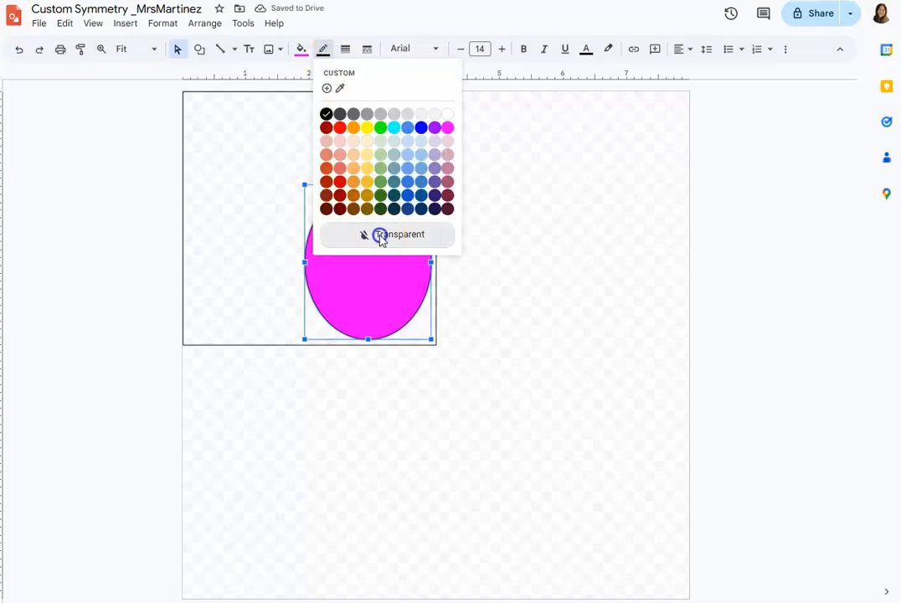
Try a green fill on the oval and restore its magenta fill.
{"action": "left_click", "coordinate": [298, 51]}
{"action": "left_click", "coordinate": [357, 150]}
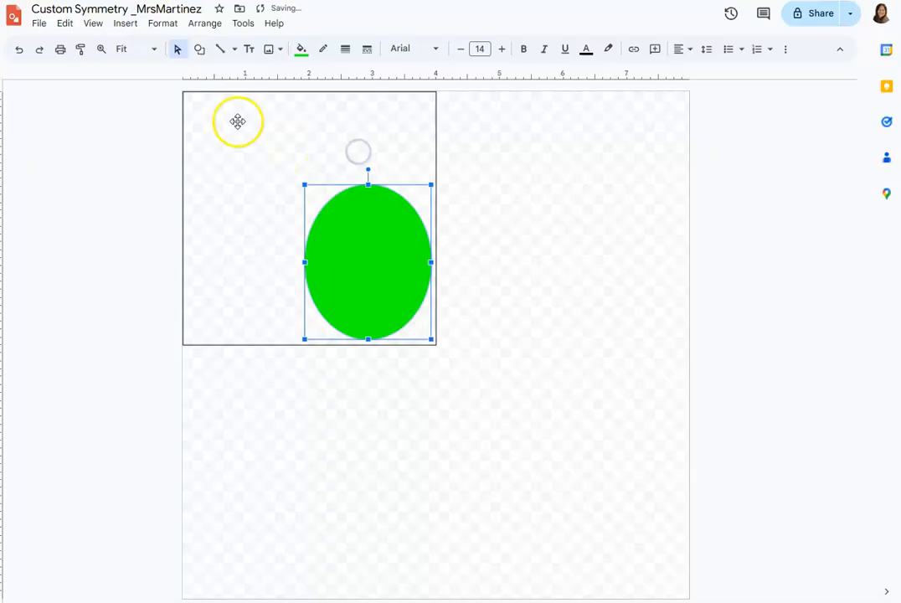
{"action": "left_click", "coordinate": [301, 50]}
{"action": "left_click", "coordinate": [427, 151]}
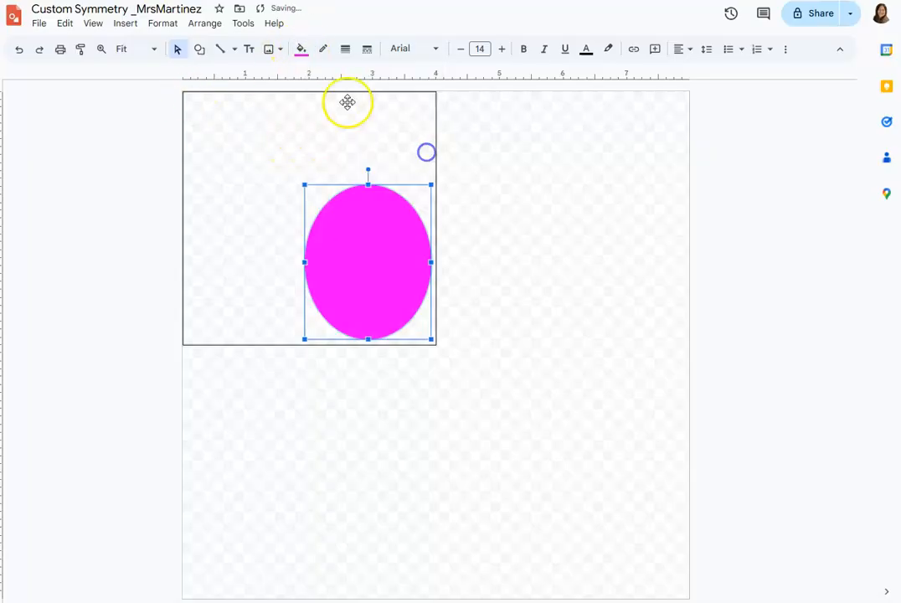
Draw an up arrow about 2.3 x 2.6 inches and move it into the upper-left part of the square.
{"action": "left_click", "coordinate": [199, 49]}
{"action": "mouse_move", "coordinate": [248, 79]}
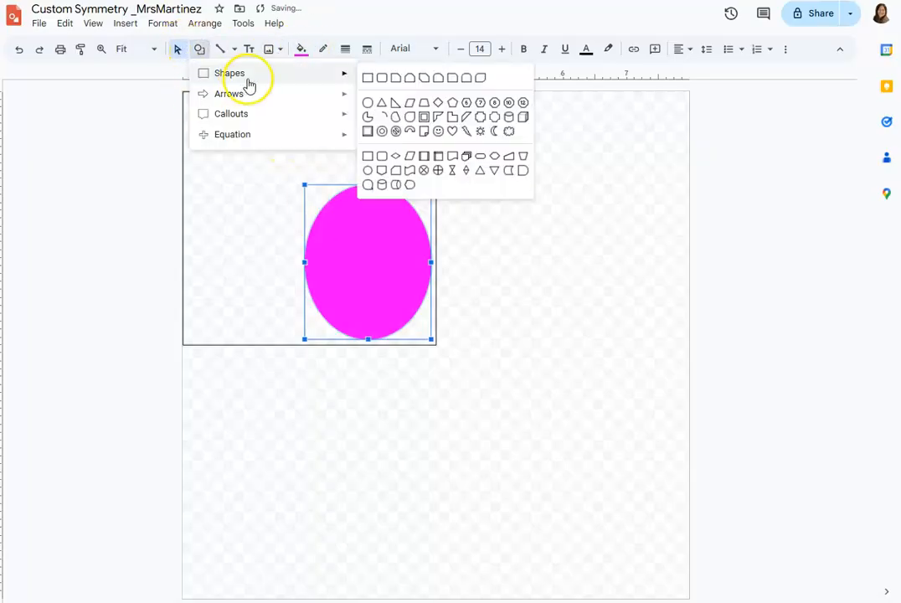
{"action": "mouse_move", "coordinate": [316, 95]}
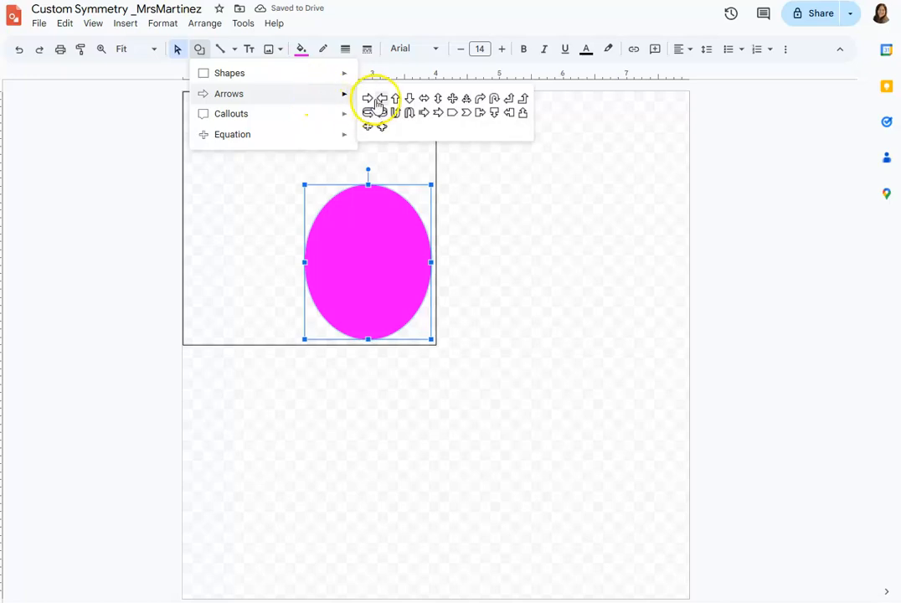
{"action": "left_click", "coordinate": [396, 99]}
{"action": "left_click_drag", "start_coordinate": [193, 121], "coordinate": [340, 283]}
{"action": "left_click_drag", "start_coordinate": [287, 228], "coordinate": [274, 200]}
Change the arrow's fill to green and deselect it.
{"action": "left_click", "coordinate": [298, 50]}
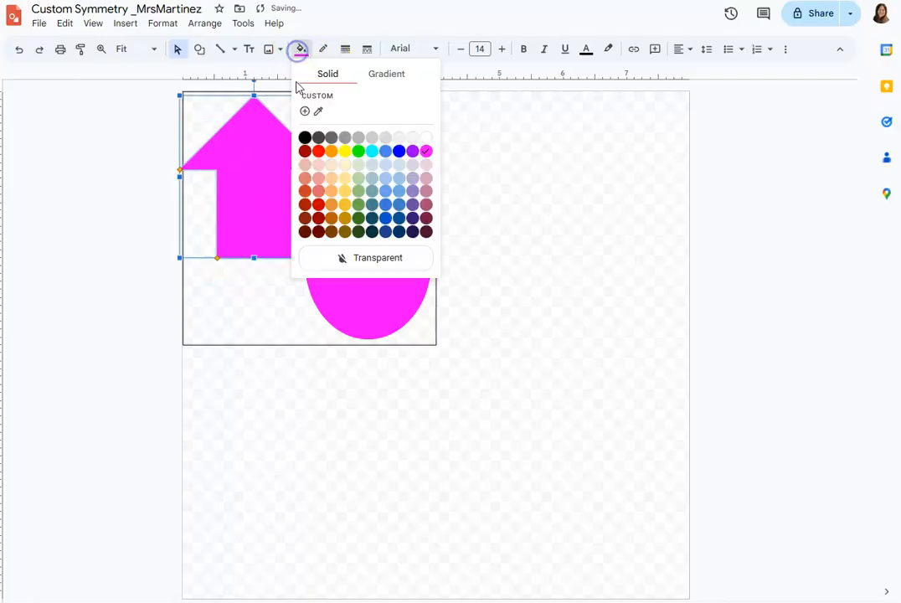
{"action": "left_click", "coordinate": [359, 152]}
{"action": "left_click", "coordinate": [129, 159]}
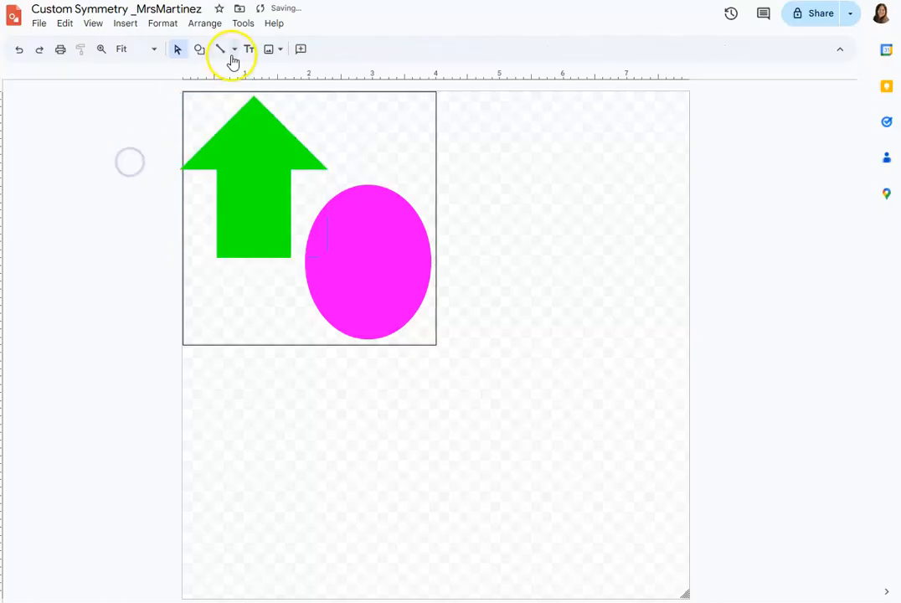
Draw a diamond about 1.8 inches wide and tall overlapping the green arrow and the magenta oval.
{"action": "left_click", "coordinate": [203, 50]}
{"action": "mouse_move", "coordinate": [244, 77]}
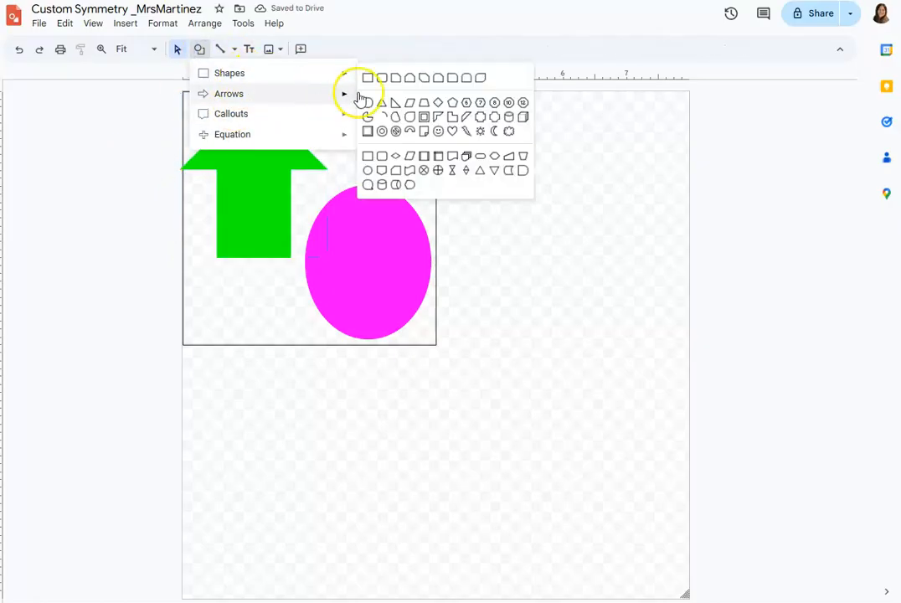
{"action": "left_click", "coordinate": [433, 108]}
{"action": "left_click_drag", "start_coordinate": [241, 216], "coordinate": [262, 252]}
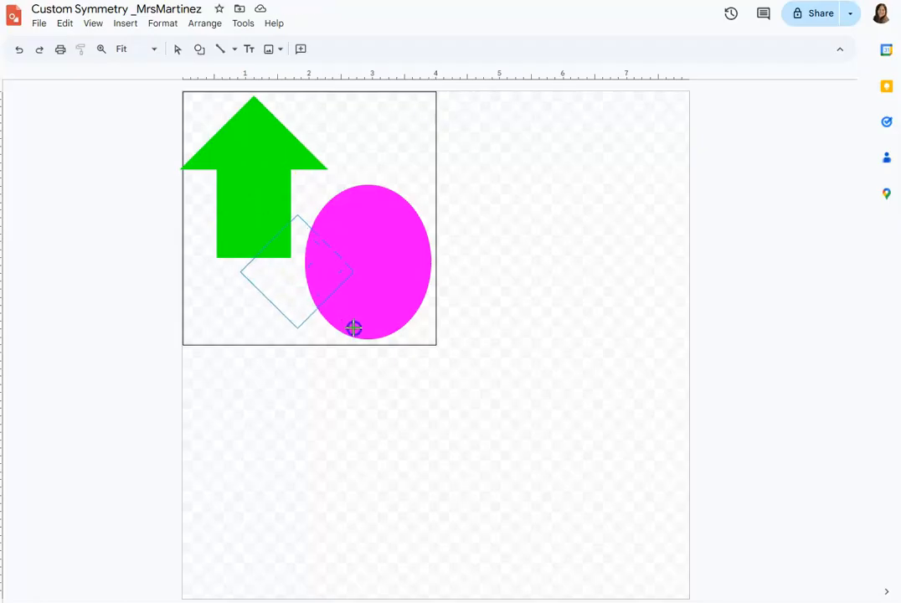
{"action": "left_click_drag", "start_coordinate": [354, 327], "coordinate": [353, 327]}
Fill the diamond with yellow and make its border transparent.
{"action": "left_click", "coordinate": [301, 51]}
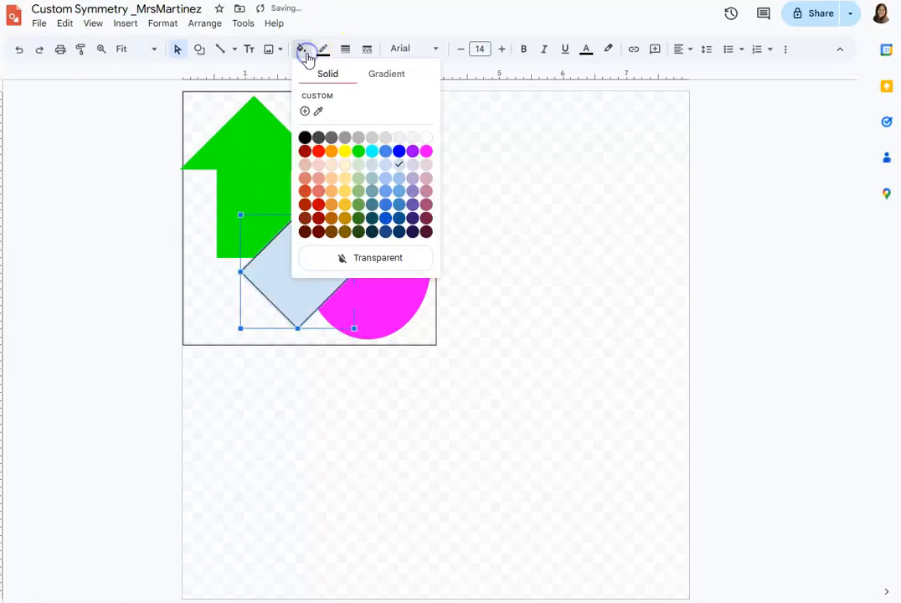
{"action": "left_click", "coordinate": [344, 151]}
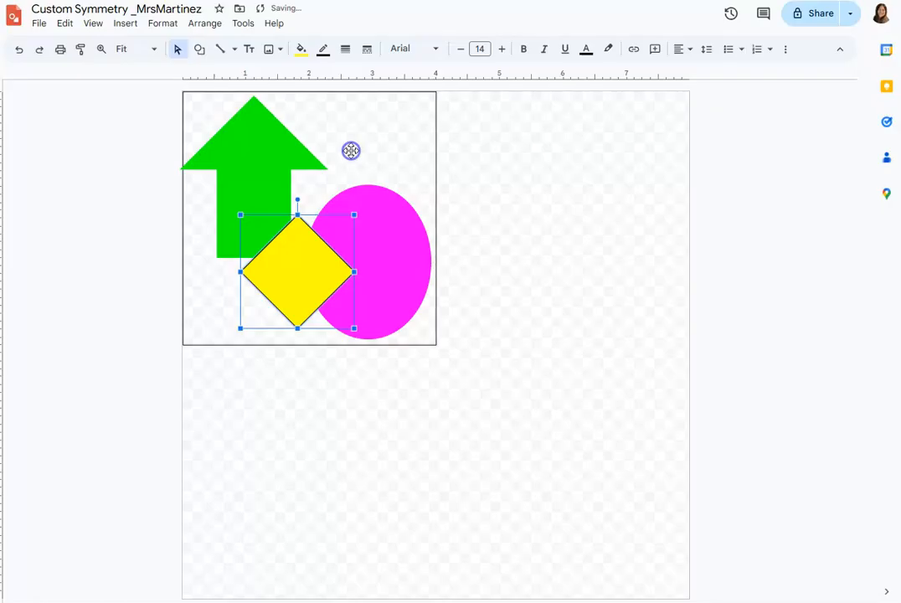
{"action": "left_click", "coordinate": [324, 50]}
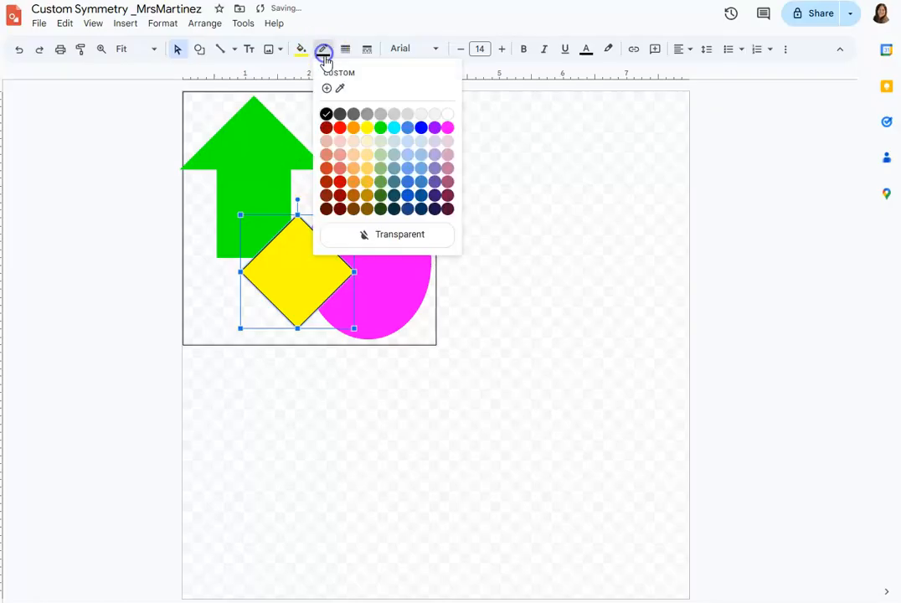
{"action": "left_click", "coordinate": [392, 236]}
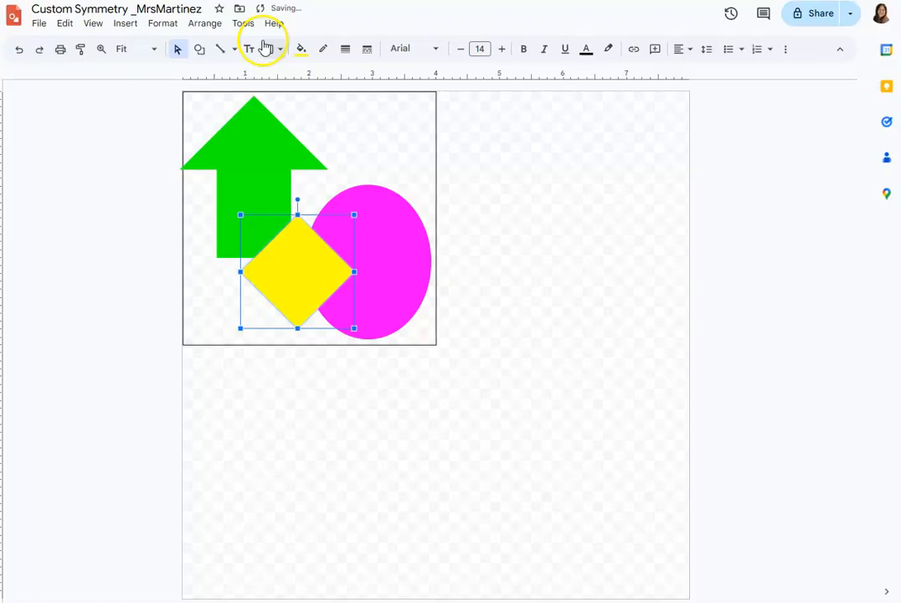
{"action": "left_click", "coordinate": [200, 54]}
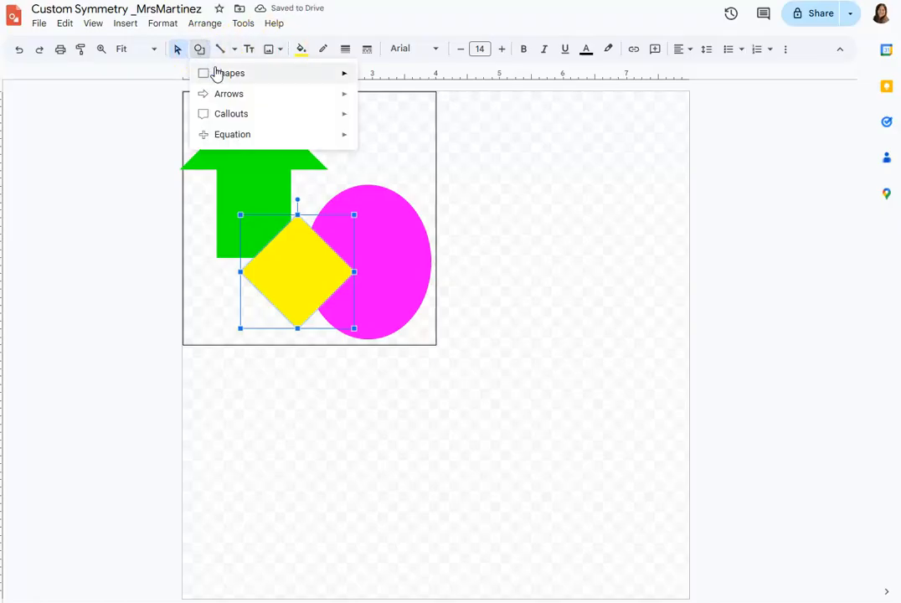
{"action": "mouse_move", "coordinate": [216, 74]}
{"action": "left_click", "coordinate": [200, 51]}
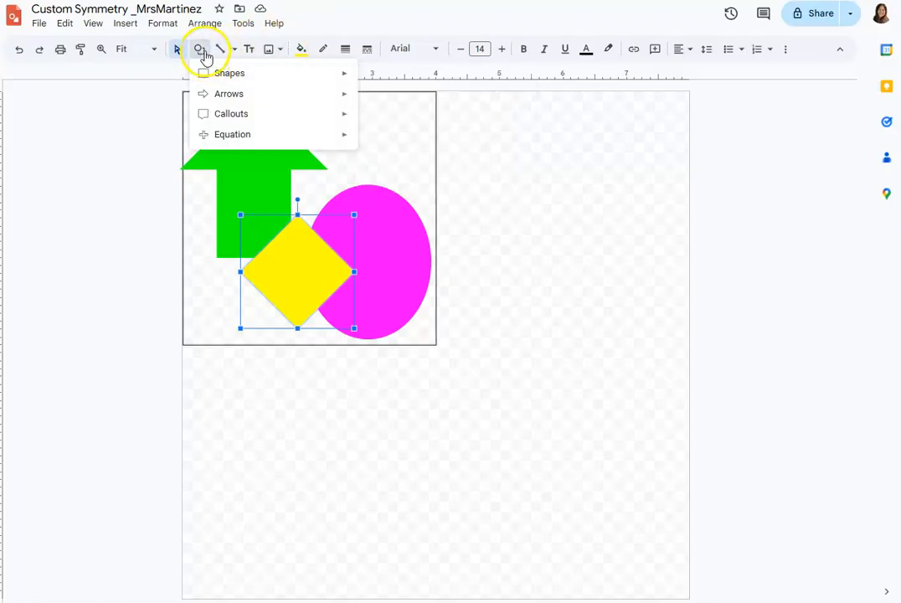
Reduce the opacity of the yellow diamond's fill to 38 and deselect the diamond.
{"action": "left_click", "coordinate": [301, 49]}
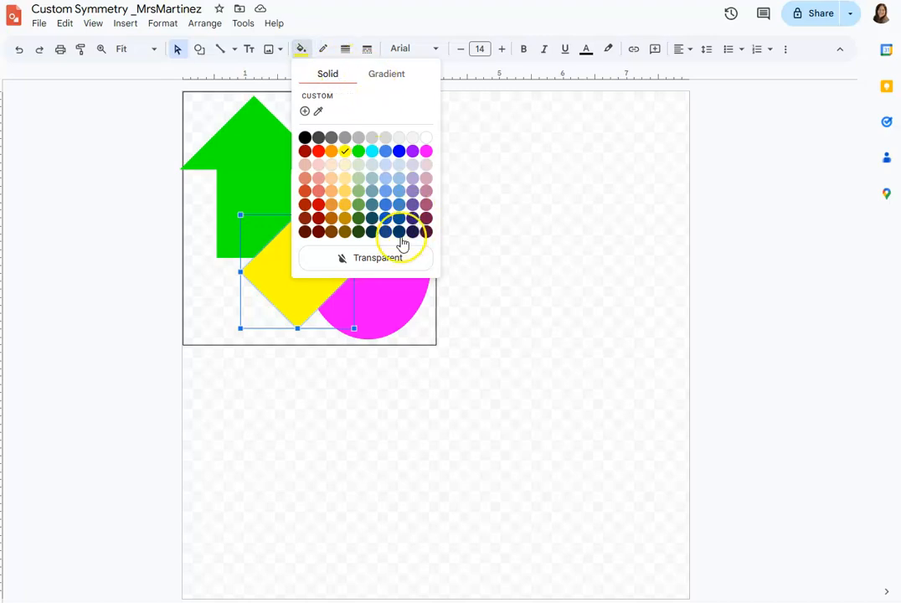
{"action": "left_click", "coordinate": [305, 110]}
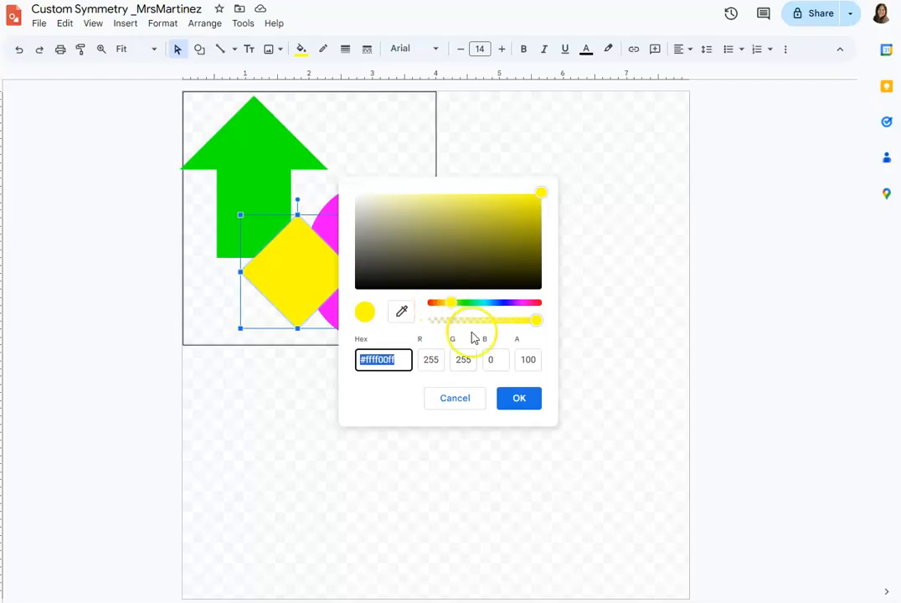
{"action": "left_click_drag", "start_coordinate": [541, 324], "coordinate": [529, 324]}
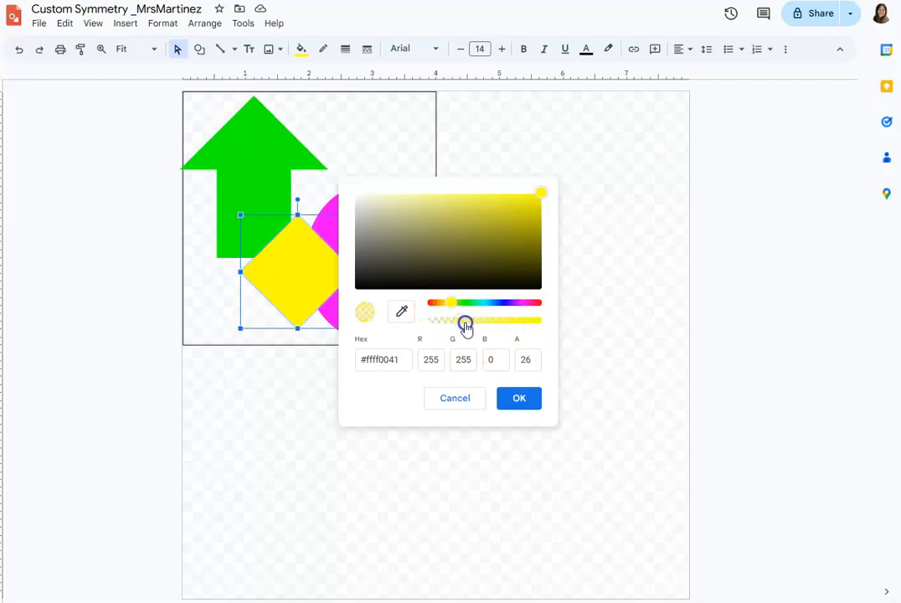
{"action": "left_click", "coordinate": [529, 398]}
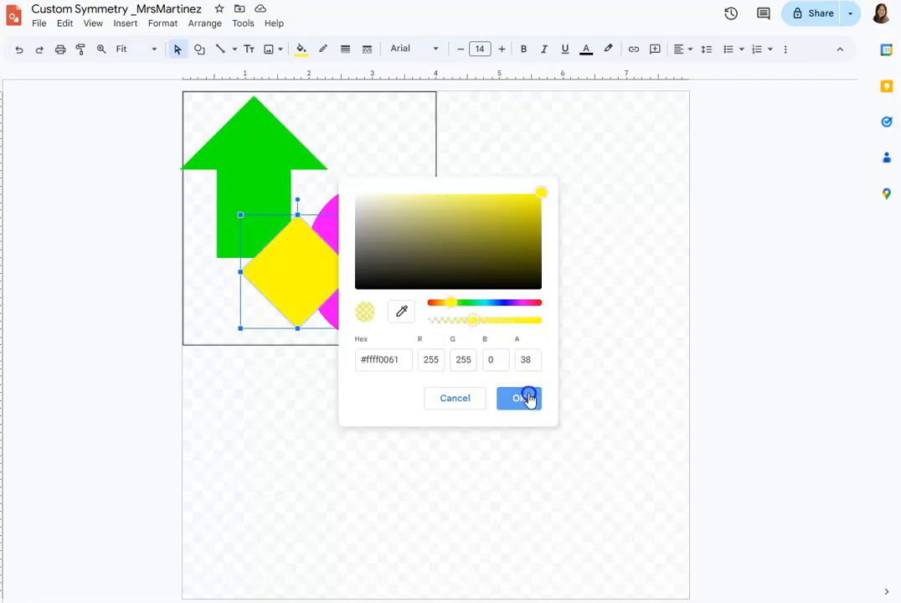
{"action": "left_click", "coordinate": [133, 287]}
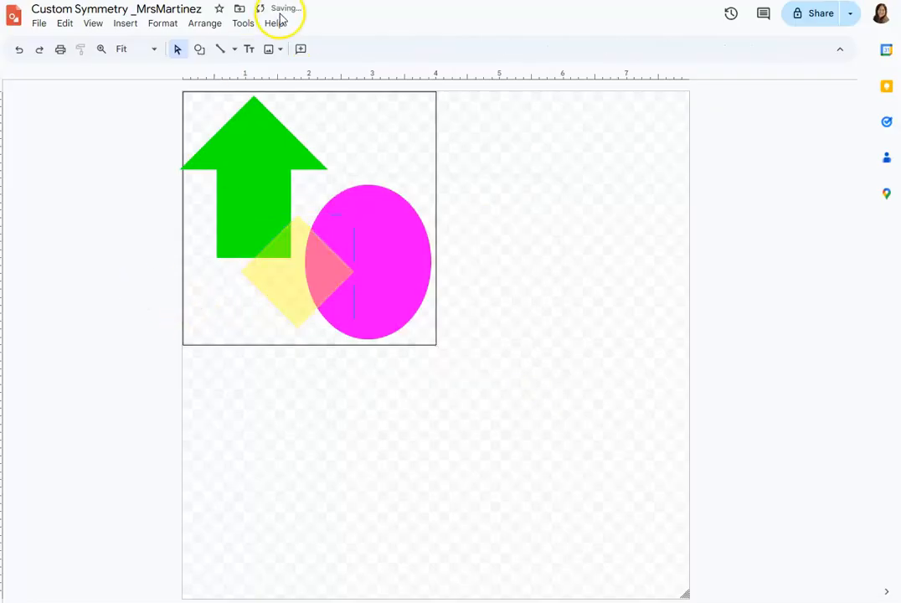
{"action": "left_click", "coordinate": [200, 48]}
{"action": "mouse_move", "coordinate": [264, 74]}
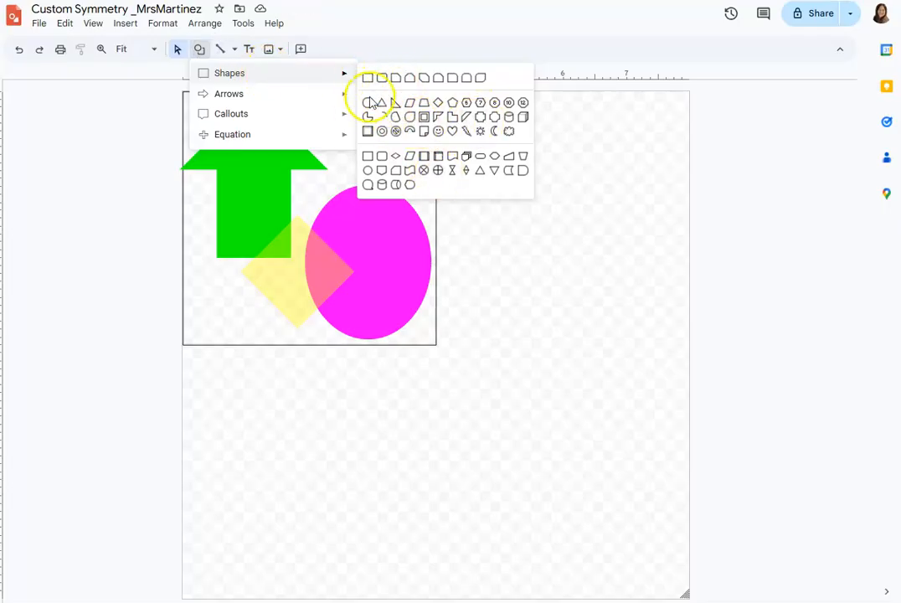
{"action": "left_click", "coordinate": [144, 125]}
Draw an open zigzag polyline about 3.5 x 3.4 inches across the arrow, diamond and oval with an 8px line weight.
{"action": "left_click", "coordinate": [223, 50]}
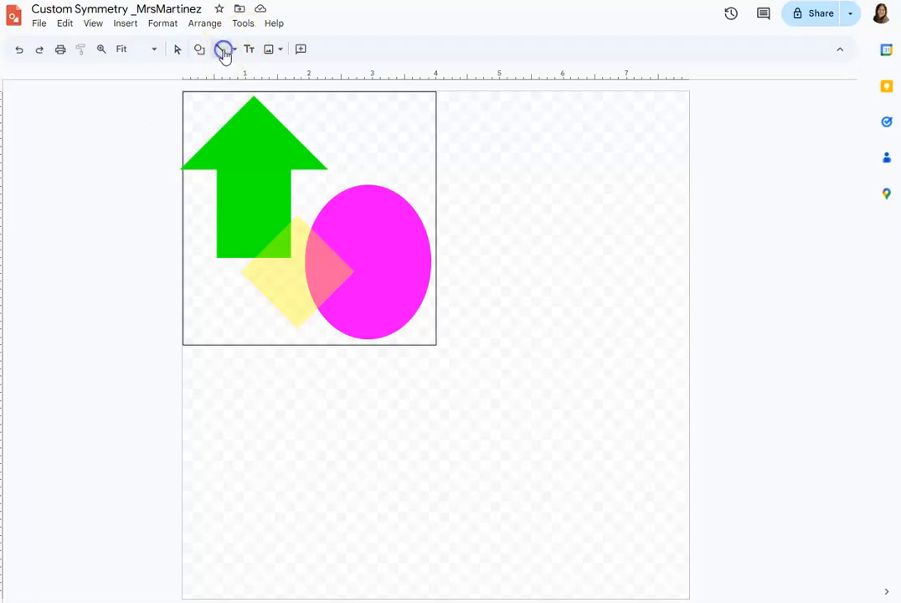
{"action": "left_click", "coordinate": [234, 51]}
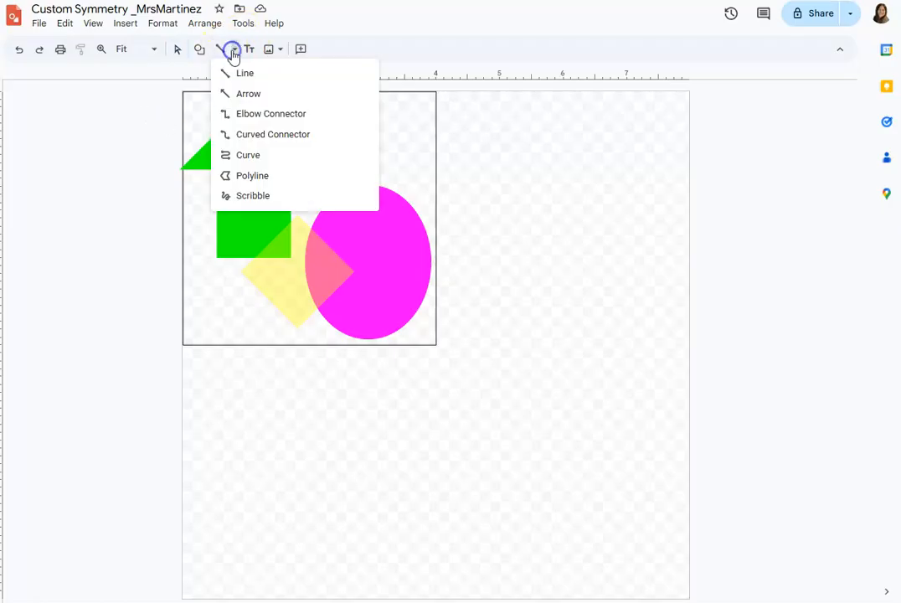
{"action": "left_click", "coordinate": [246, 177]}
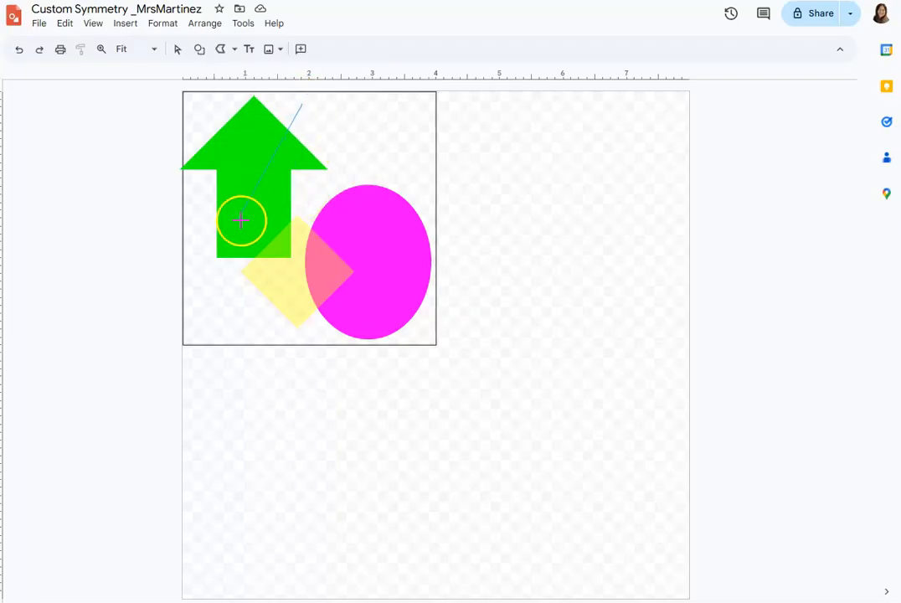
{"action": "left_click", "coordinate": [196, 229]}
{"action": "left_click", "coordinate": [241, 314]}
{"action": "left_click", "coordinate": [275, 201]}
{"action": "left_click", "coordinate": [368, 322]}
{"action": "left_click", "coordinate": [387, 160]}
{"action": "left_click", "coordinate": [318, 194]}
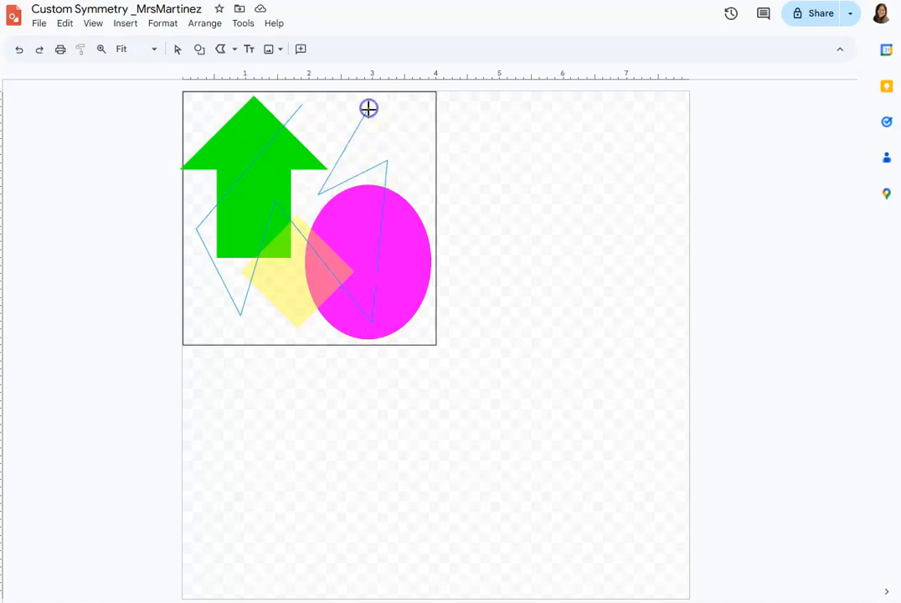
{"action": "double_click", "coordinate": [416, 198]}
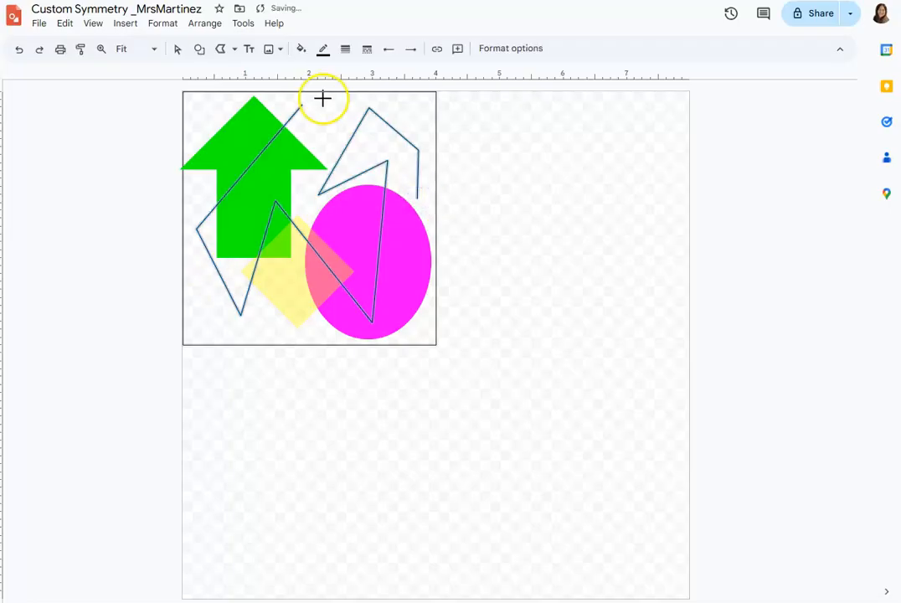
{"action": "left_click", "coordinate": [347, 53]}
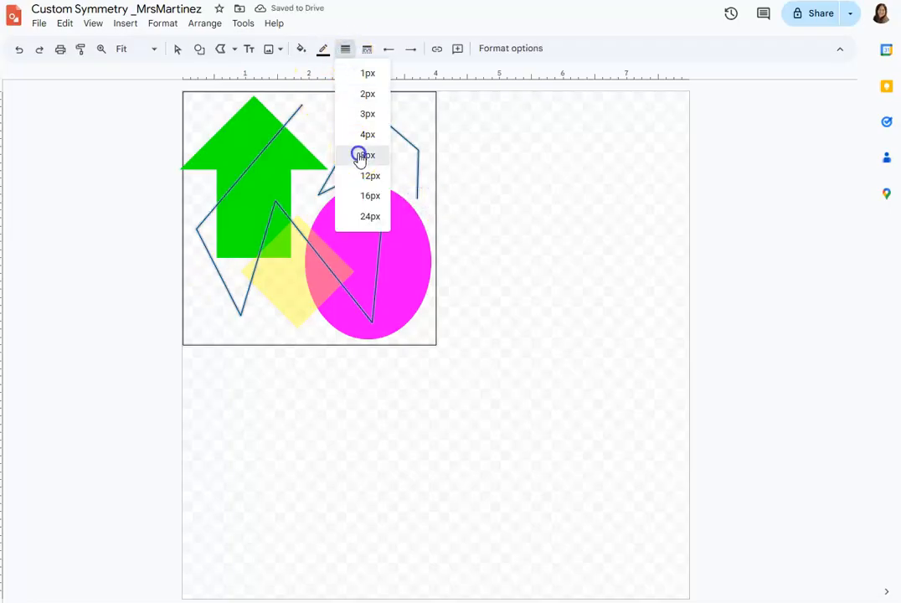
{"action": "left_click", "coordinate": [357, 153]}
Try a cyan fill on the zigzag polyline and reset its fill to transparent.
{"action": "left_click", "coordinate": [301, 50]}
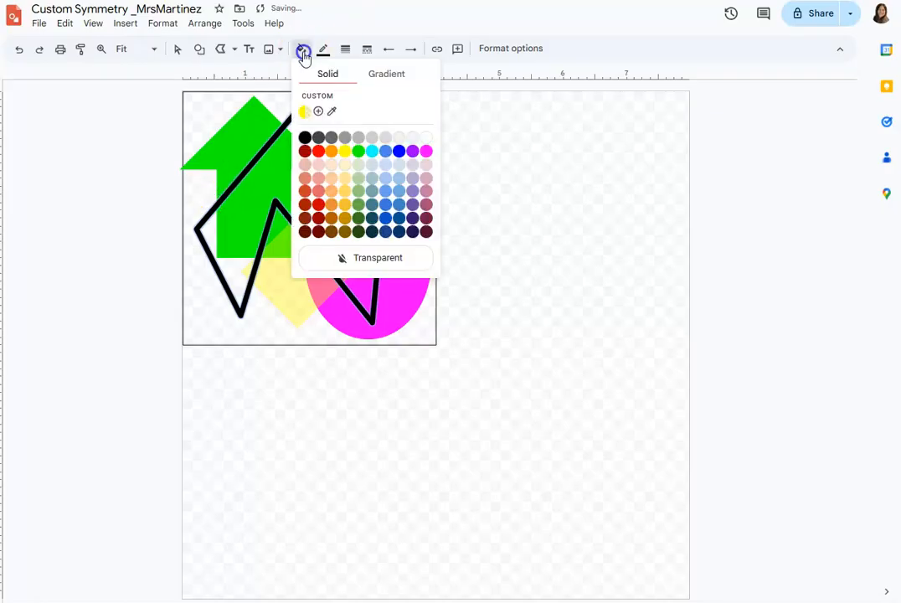
{"action": "left_click", "coordinate": [373, 156]}
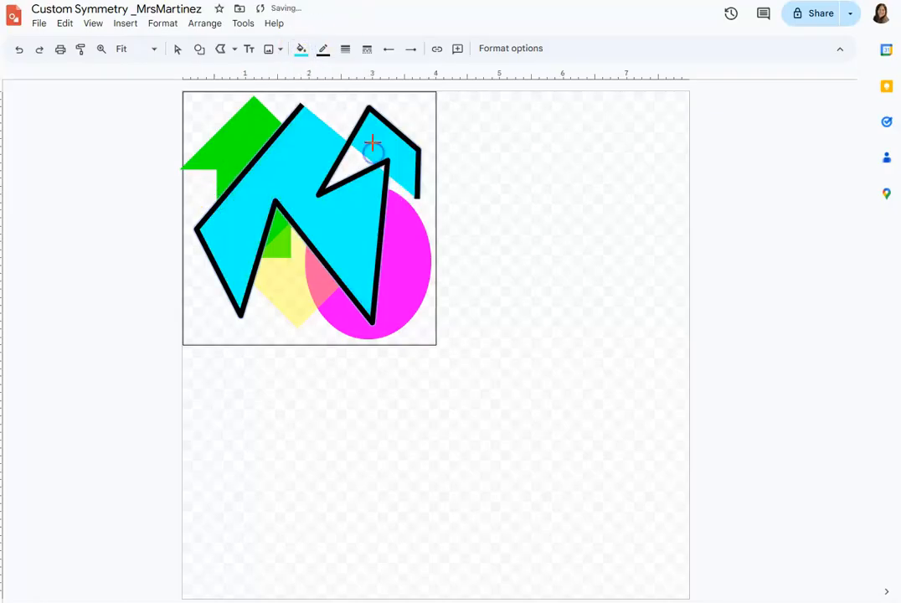
{"action": "left_click", "coordinate": [301, 51]}
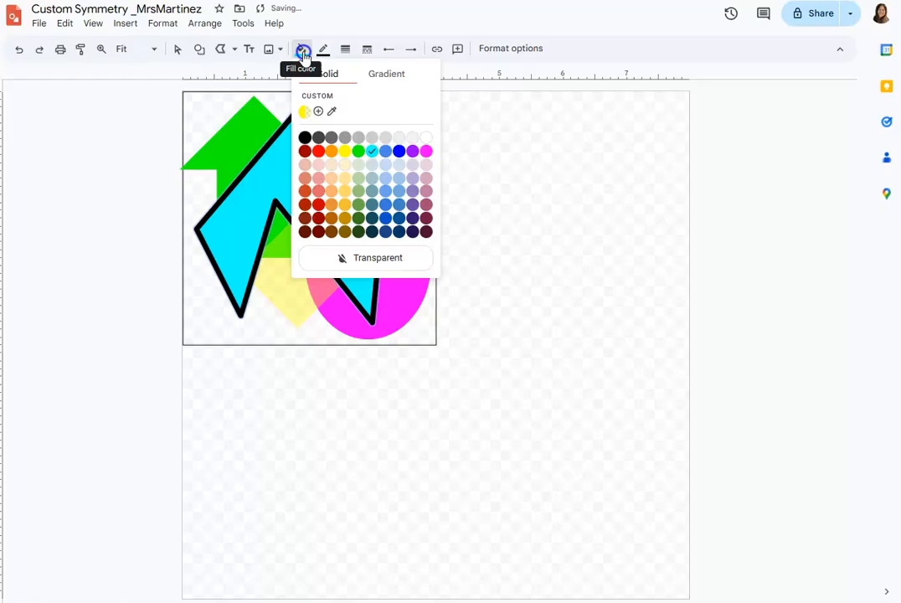
{"action": "left_click", "coordinate": [391, 255]}
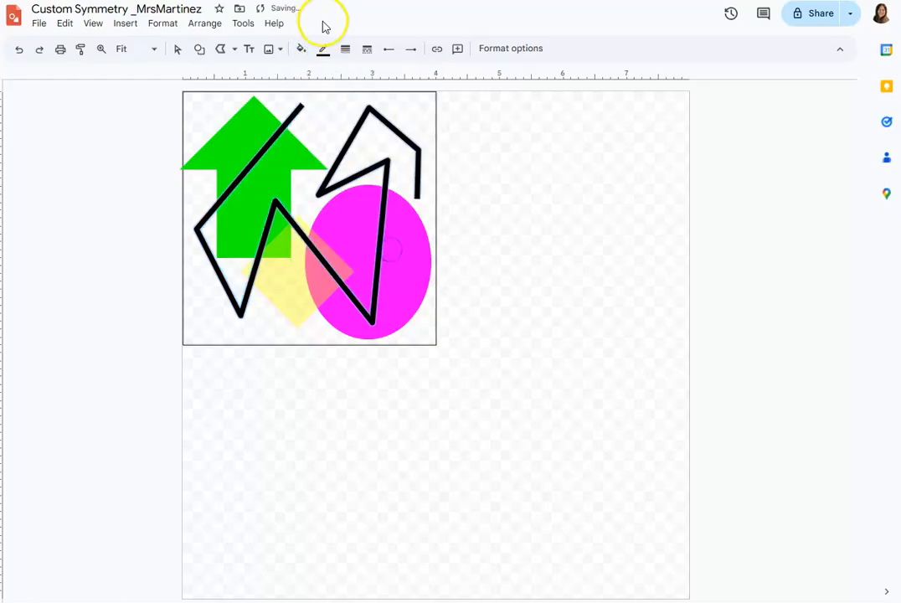
Change the zigzag polyline's line colour to cyan and deselect it.
{"action": "left_click", "coordinate": [323, 49]}
{"action": "left_click", "coordinate": [395, 125]}
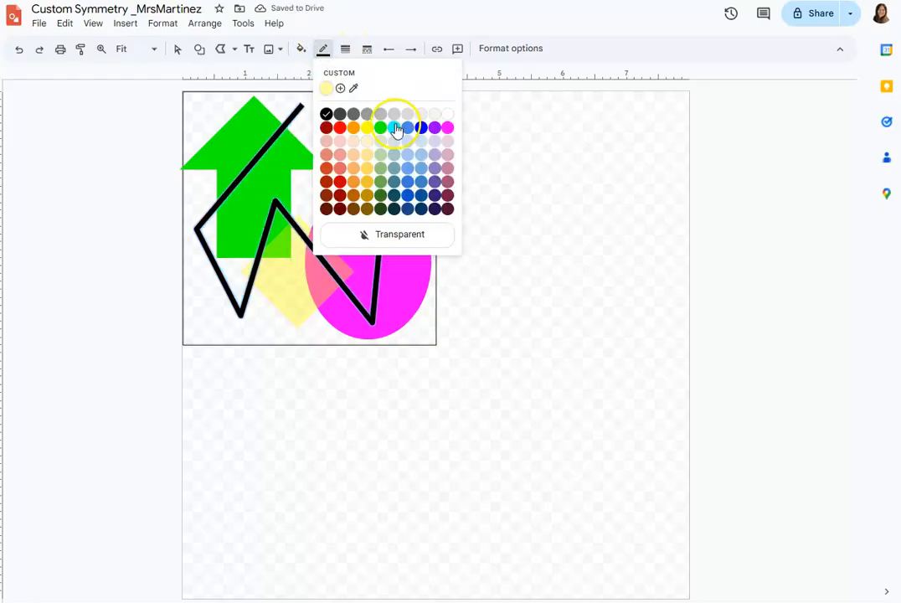
{"action": "left_click", "coordinate": [164, 143]}
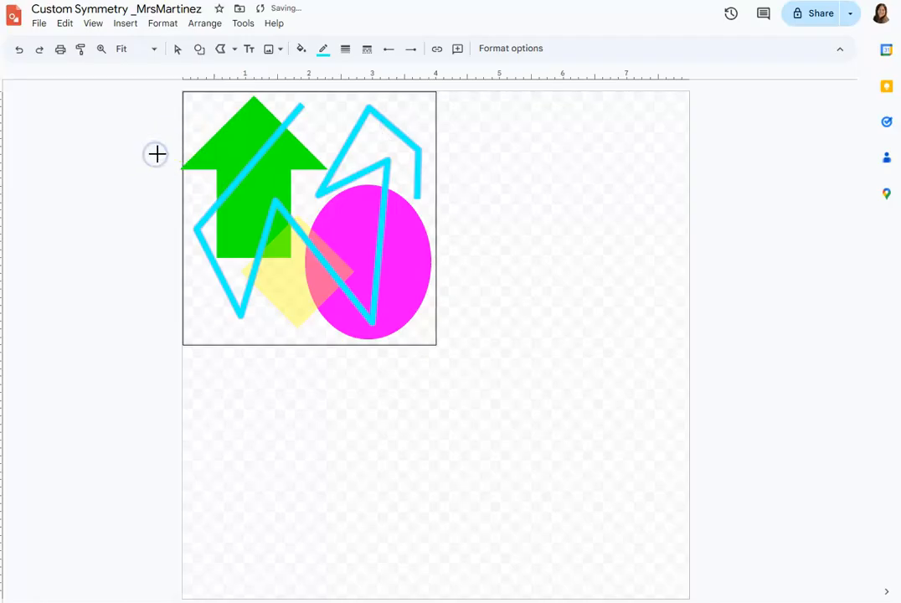
{"action": "double_click", "coordinate": [142, 165]}
{"action": "key", "text": "Delete"}
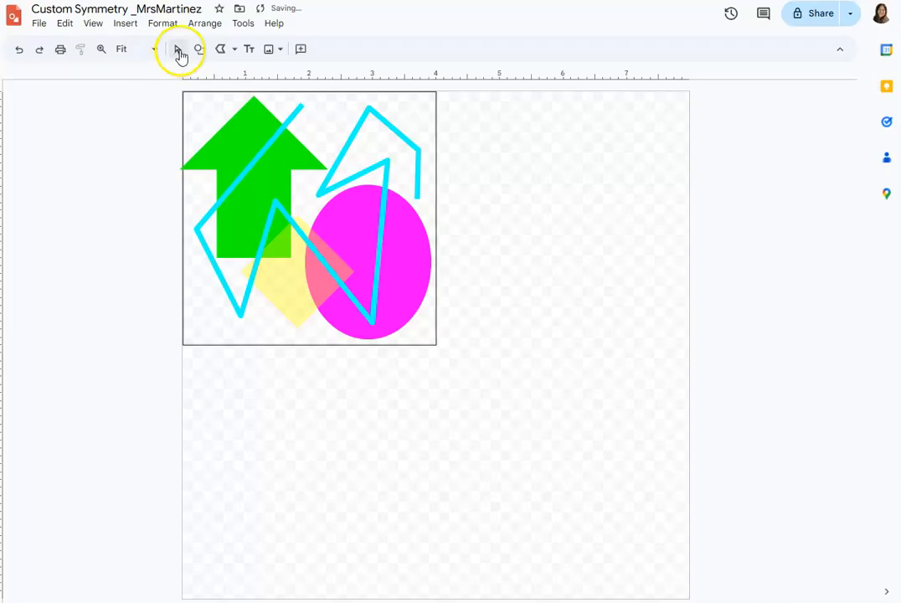
Examine the zigzag polyline's custom line colour settings and line dash options.
{"action": "left_click", "coordinate": [366, 113]}
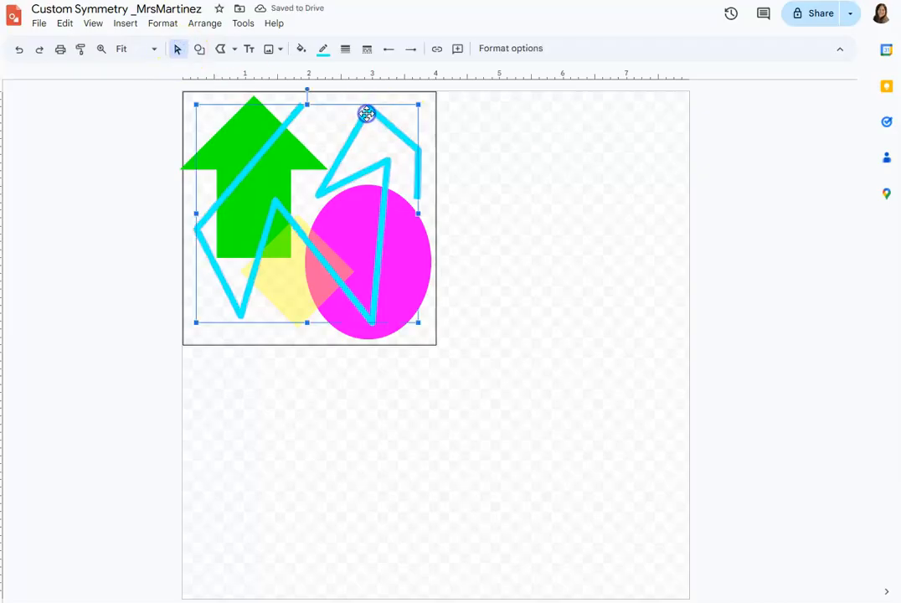
{"action": "left_click", "coordinate": [323, 50]}
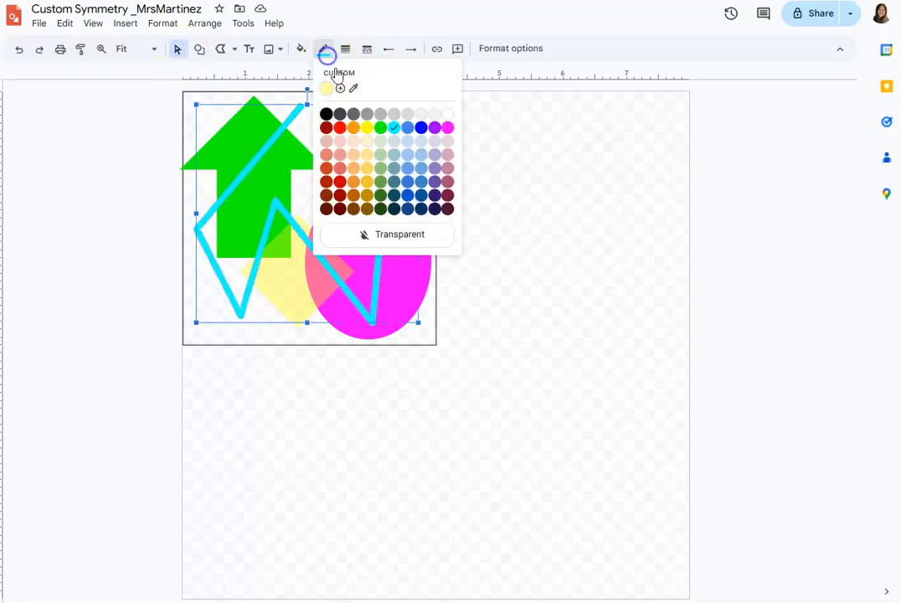
{"action": "left_click", "coordinate": [339, 91]}
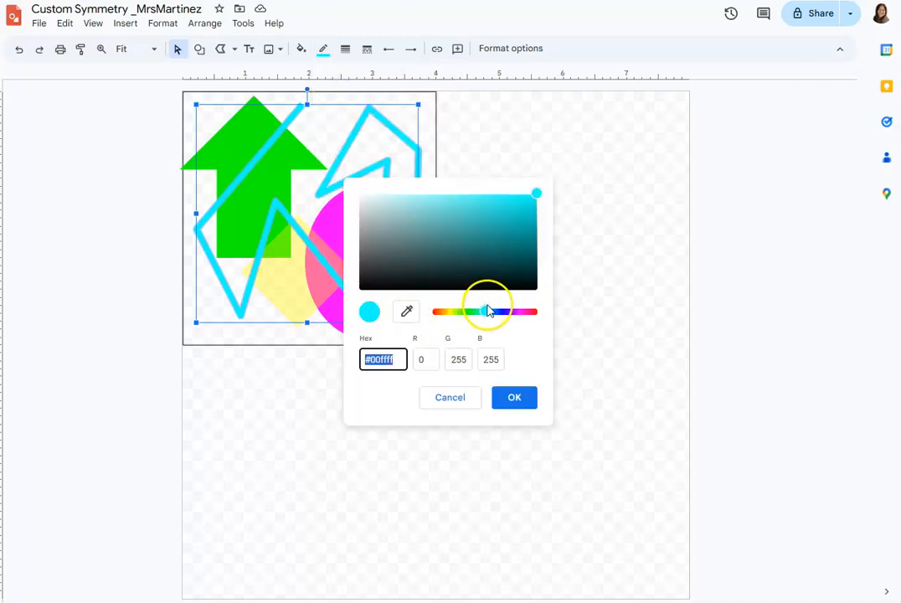
{"action": "left_click", "coordinate": [503, 397]}
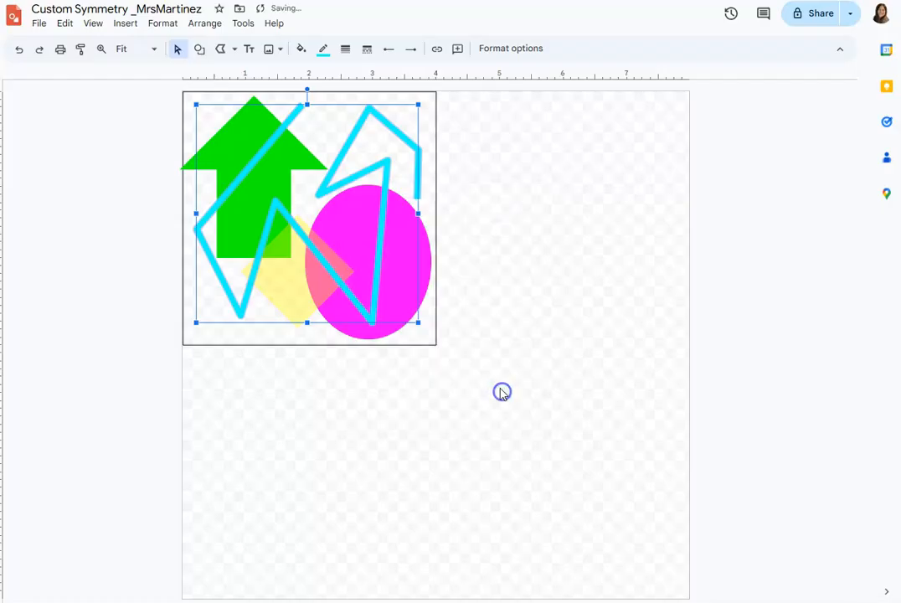
{"action": "left_click", "coordinate": [368, 52]}
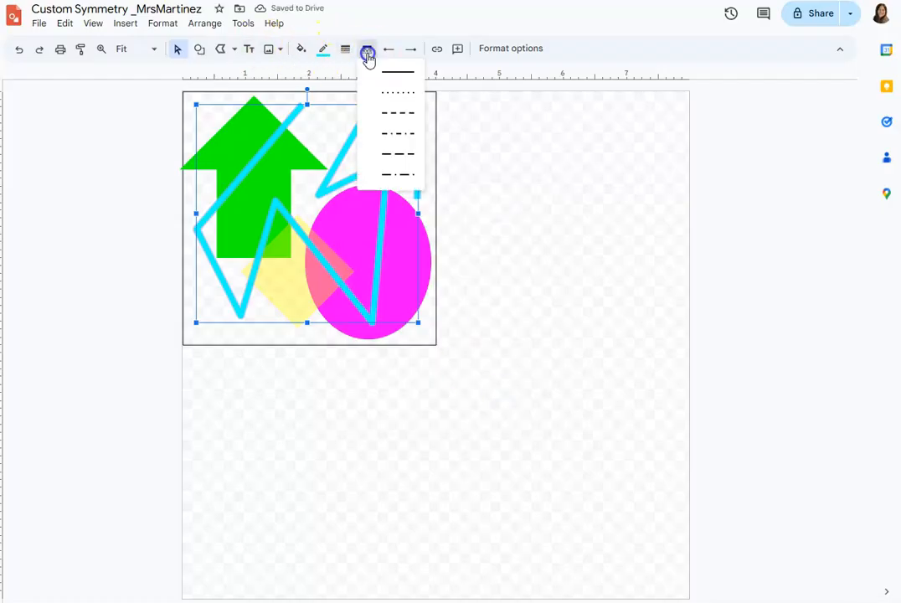
{"action": "left_click", "coordinate": [368, 55]}
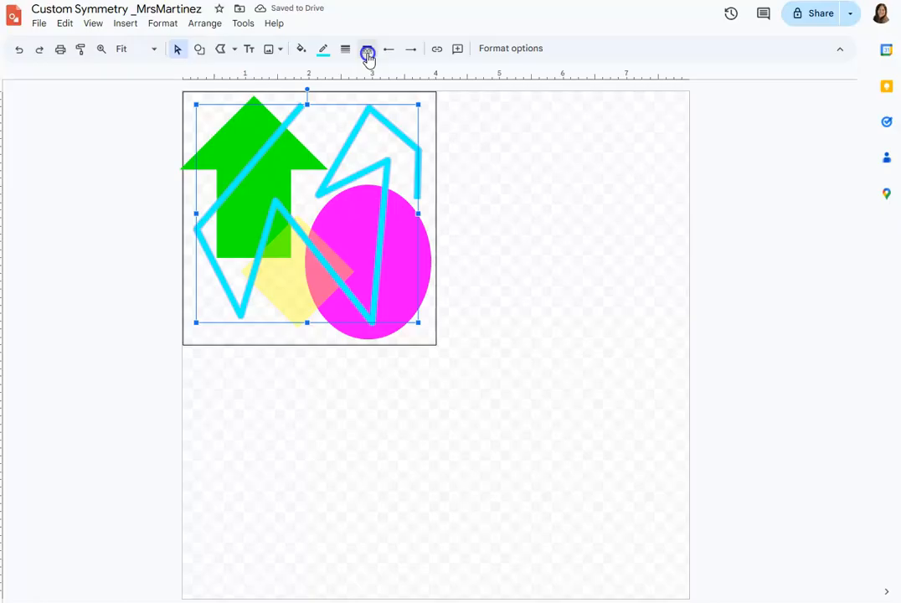
{"action": "left_click", "coordinate": [144, 151]}
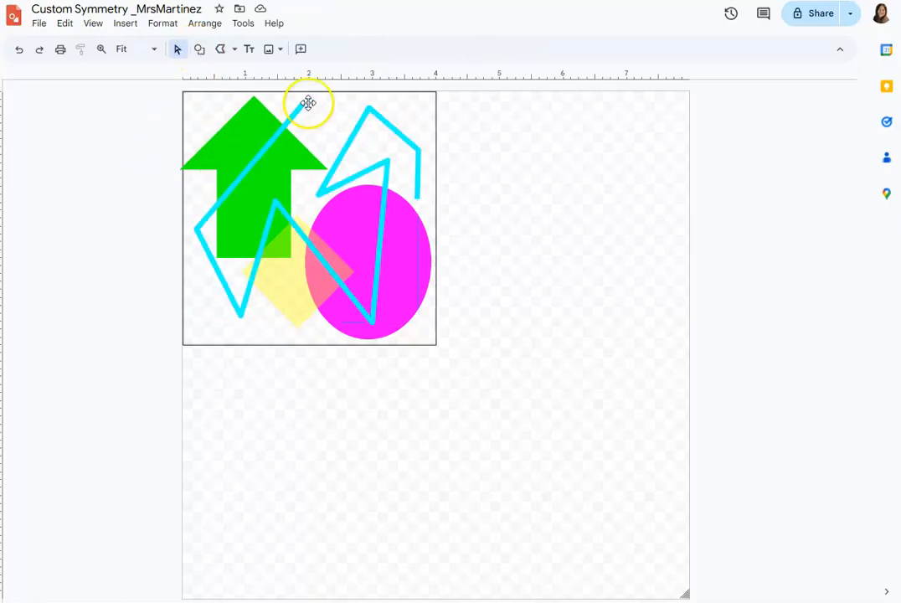
Draw a narrow triangle about 0.6 x 3.6 inches along the left side of the square and make its border transparent.
{"action": "left_click", "coordinate": [203, 50]}
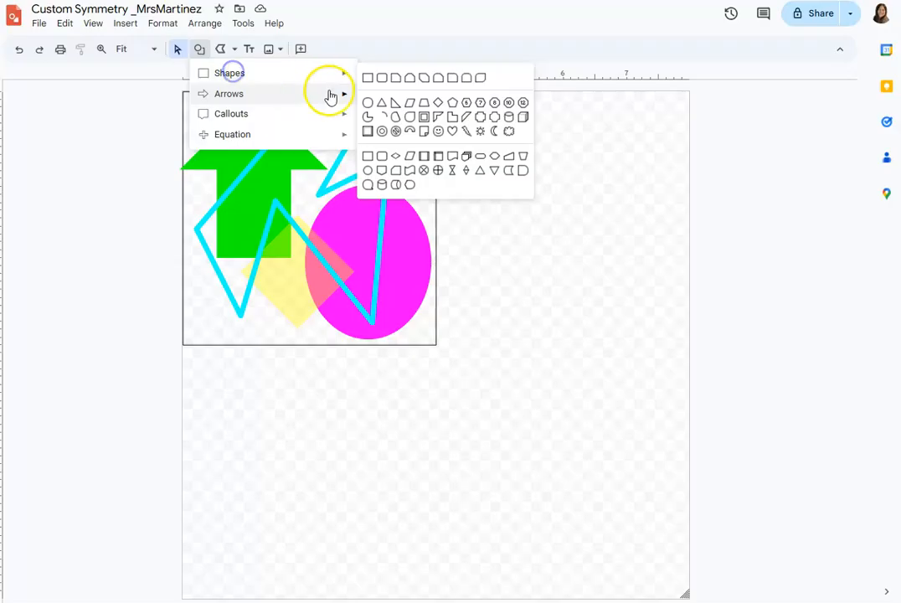
{"action": "mouse_move", "coordinate": [336, 73]}
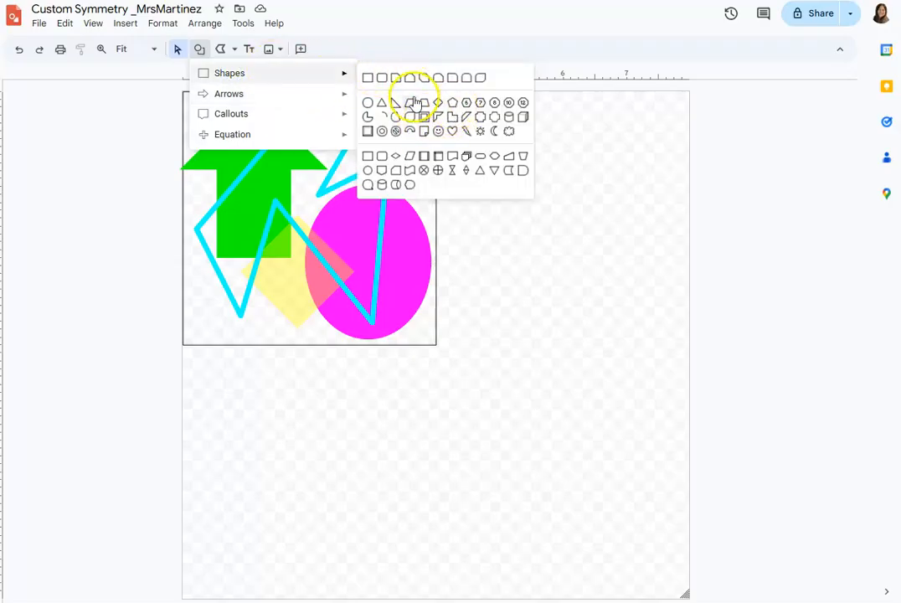
{"action": "left_click", "coordinate": [382, 110]}
{"action": "left_click_drag", "start_coordinate": [201, 104], "coordinate": [233, 332]}
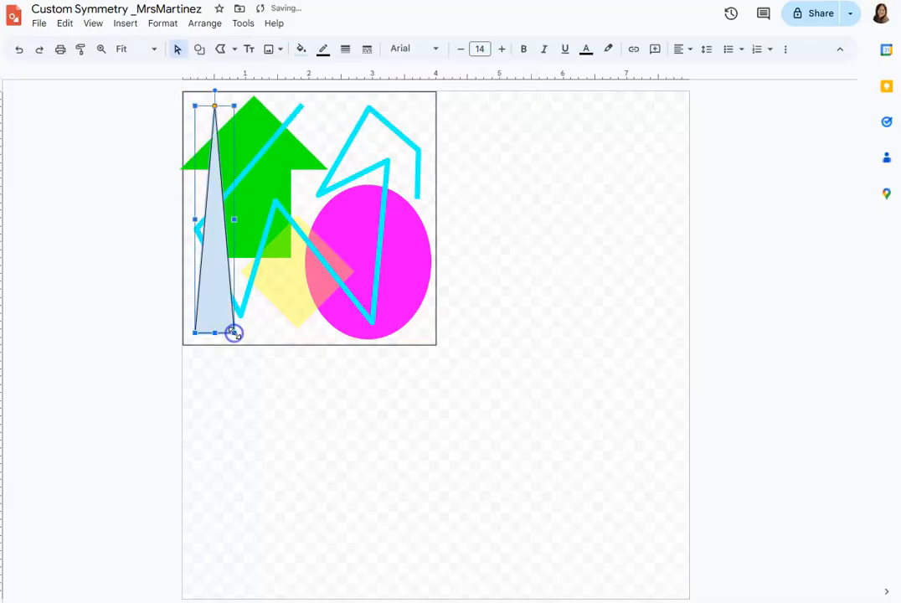
{"action": "left_click", "coordinate": [322, 49]}
{"action": "left_click", "coordinate": [368, 238]}
Try purple and yellow fills on the narrow triangle.
{"action": "left_click", "coordinate": [302, 51]}
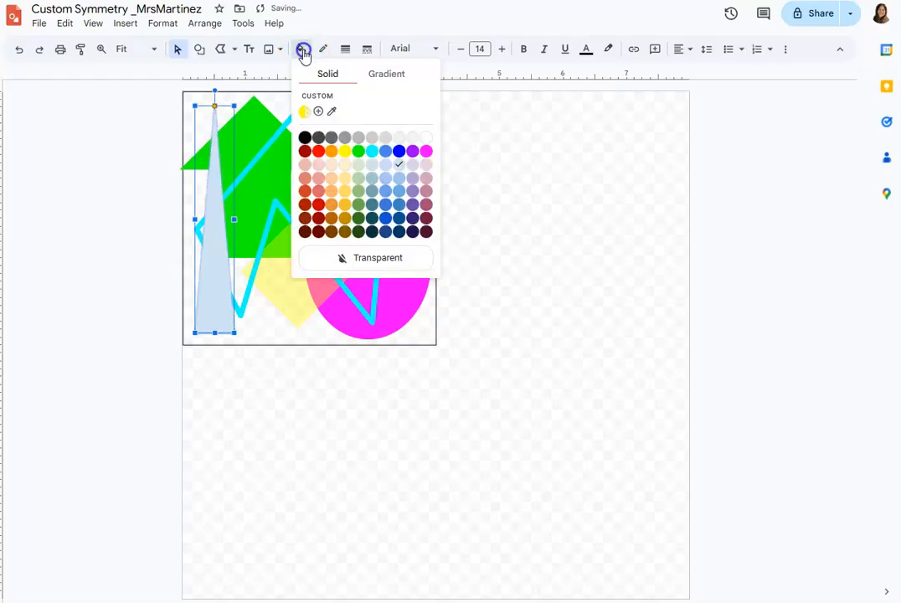
{"action": "left_click", "coordinate": [414, 151]}
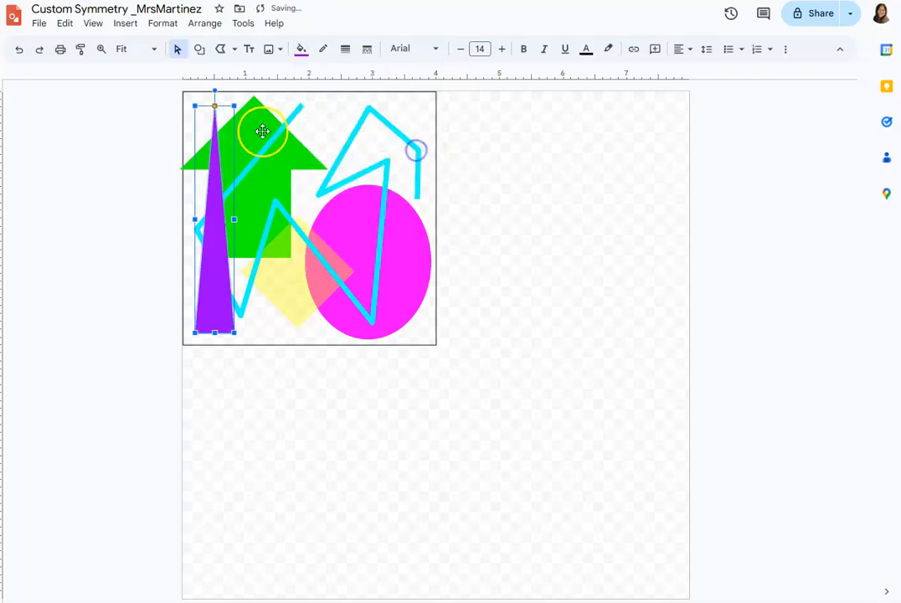
{"action": "left_click", "coordinate": [301, 52]}
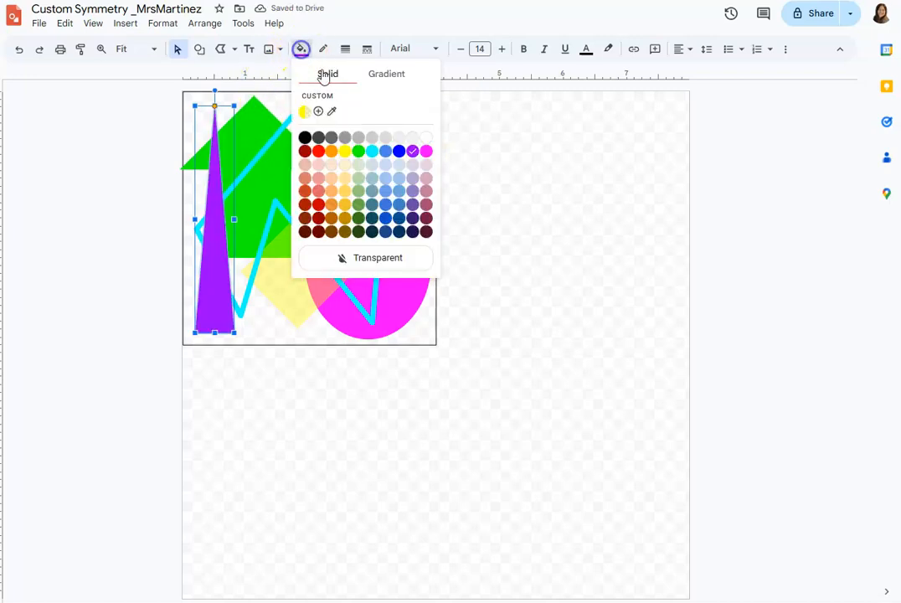
{"action": "left_click", "coordinate": [344, 152]}
Fill the narrow triangle with magenta, make the fill partly translucent, and deselect it.
{"action": "left_click", "coordinate": [299, 50]}
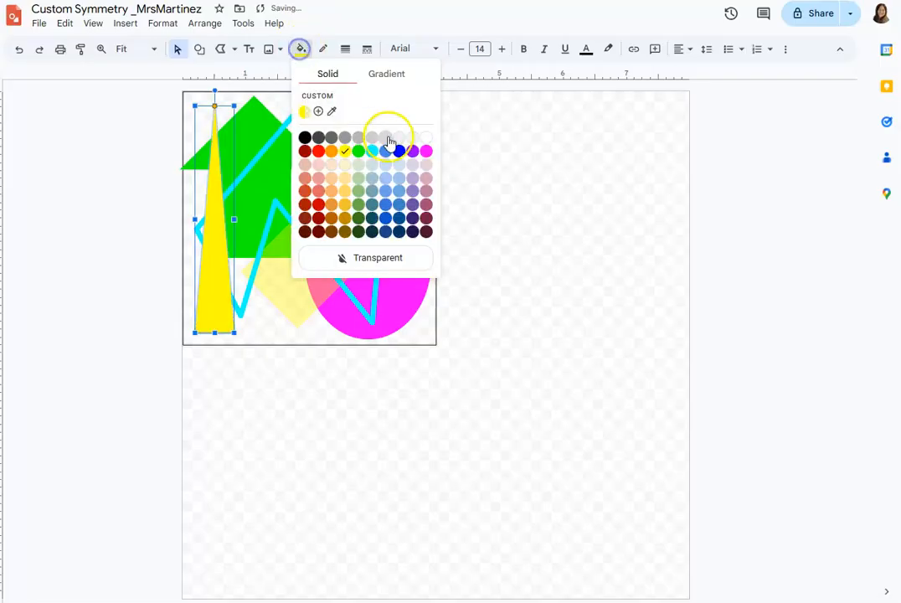
{"action": "left_click", "coordinate": [426, 151]}
{"action": "left_click", "coordinate": [302, 50]}
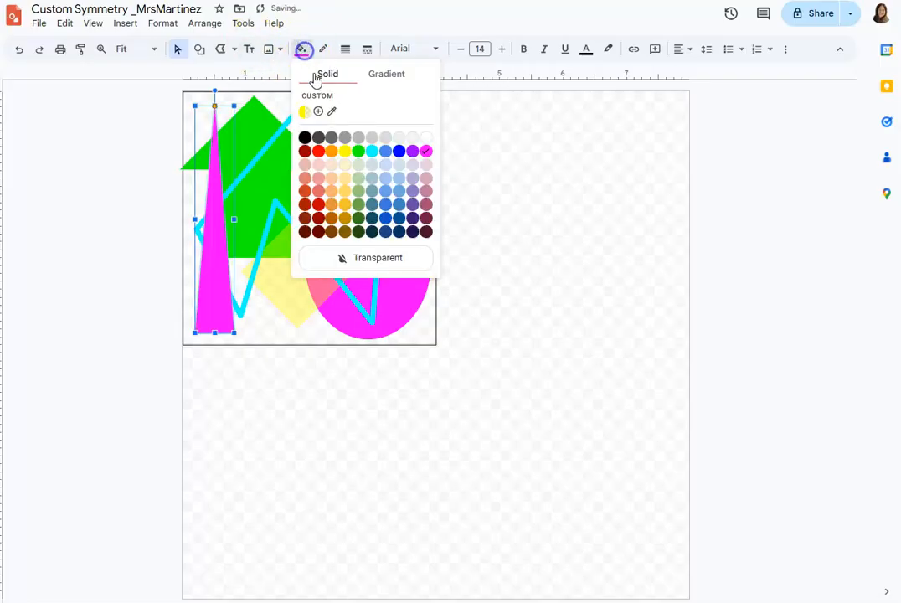
{"action": "left_click", "coordinate": [317, 111]}
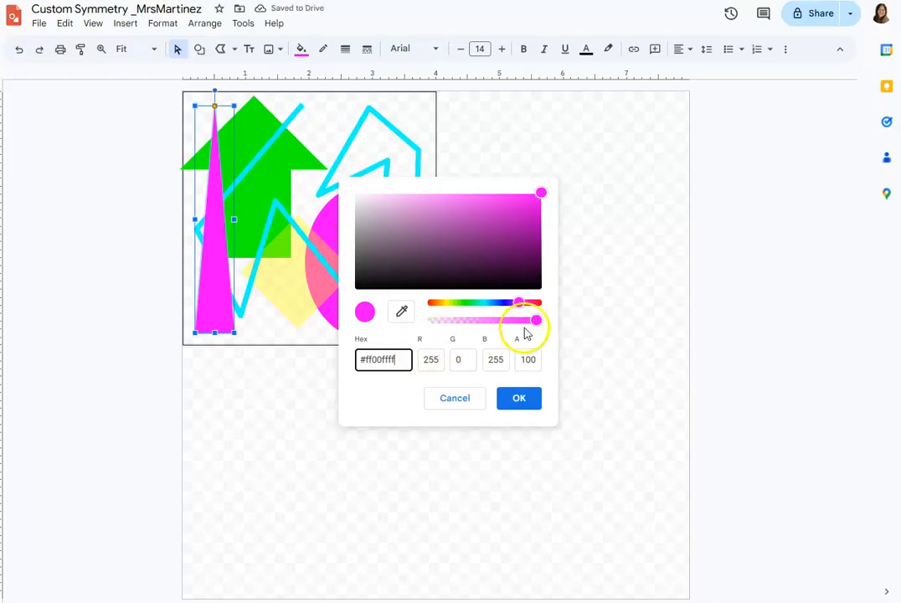
{"action": "left_click_drag", "start_coordinate": [540, 320], "coordinate": [504, 325]}
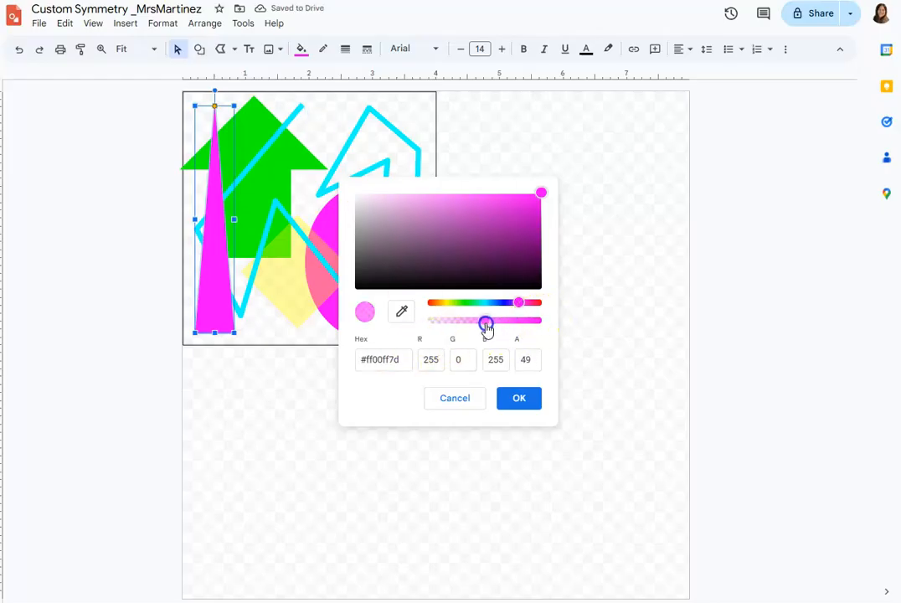
{"action": "left_click", "coordinate": [503, 396]}
{"action": "left_click", "coordinate": [111, 292]}
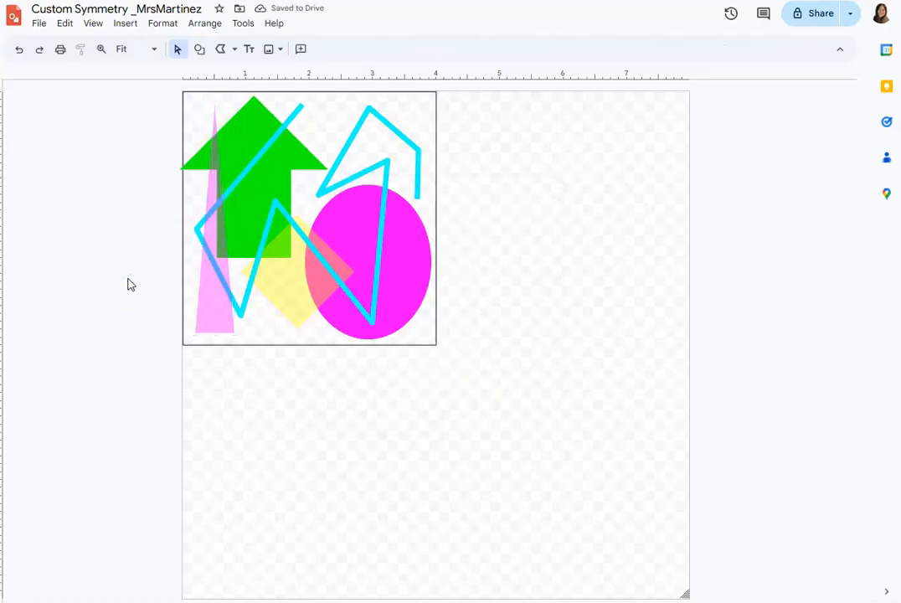
Move the magenta ellipse against the square's right edge and widen the cyan zigzag polyline to about 3.7 inches.
{"action": "left_click", "coordinate": [422, 257]}
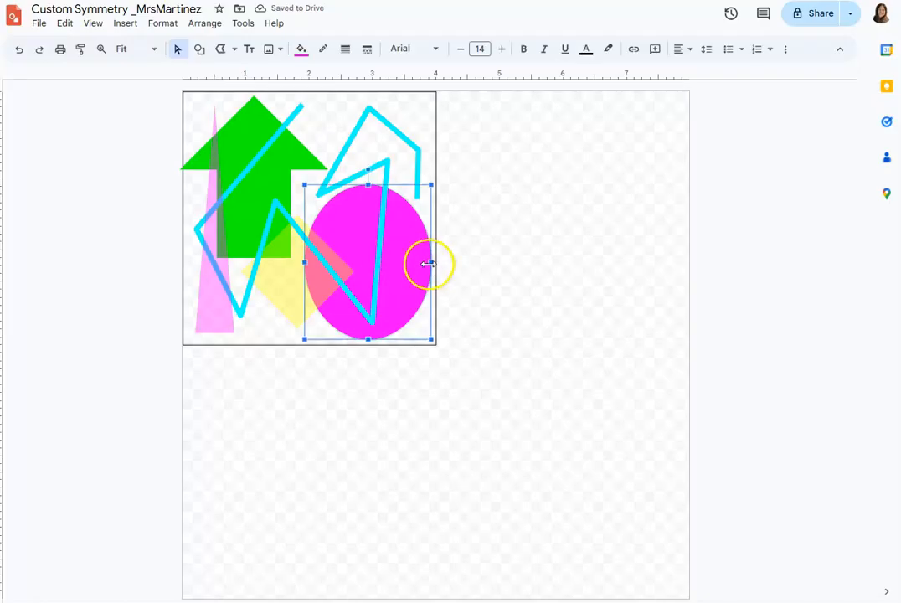
{"action": "left_click_drag", "start_coordinate": [430, 262], "coordinate": [430, 262]}
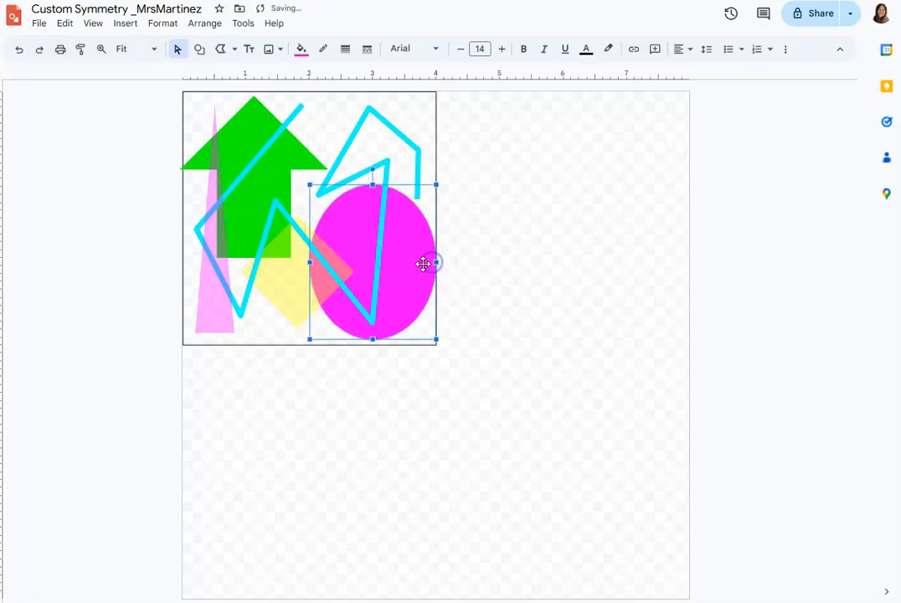
{"action": "left_click", "coordinate": [407, 144]}
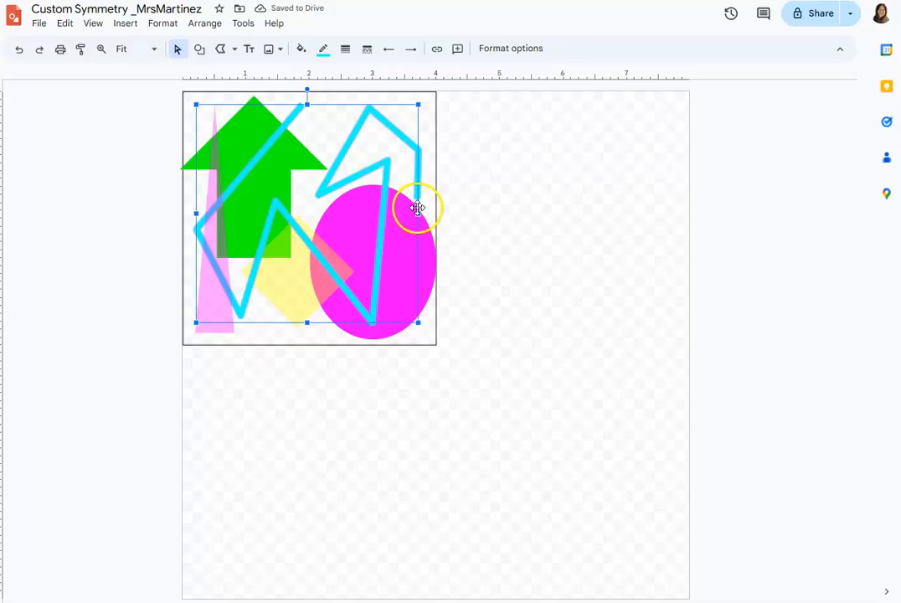
{"action": "left_click_drag", "start_coordinate": [418, 213], "coordinate": [434, 214]}
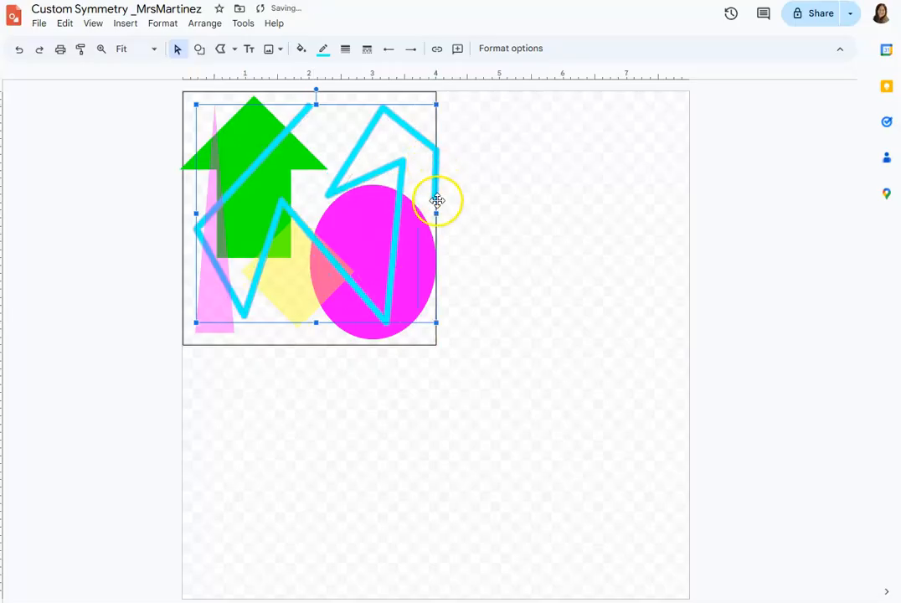
{"action": "left_click_drag", "start_coordinate": [432, 213], "coordinate": [431, 214]}
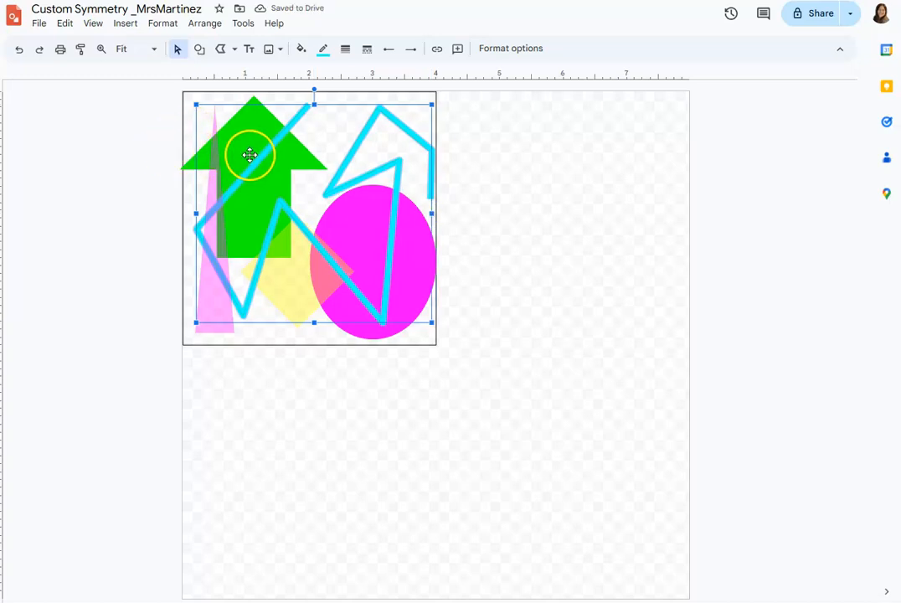
Widen the translucent triangle to about 1.7 inches and enlarge the yellow diamond to about 2.8 x 3.3 inches.
{"action": "left_click", "coordinate": [206, 268]}
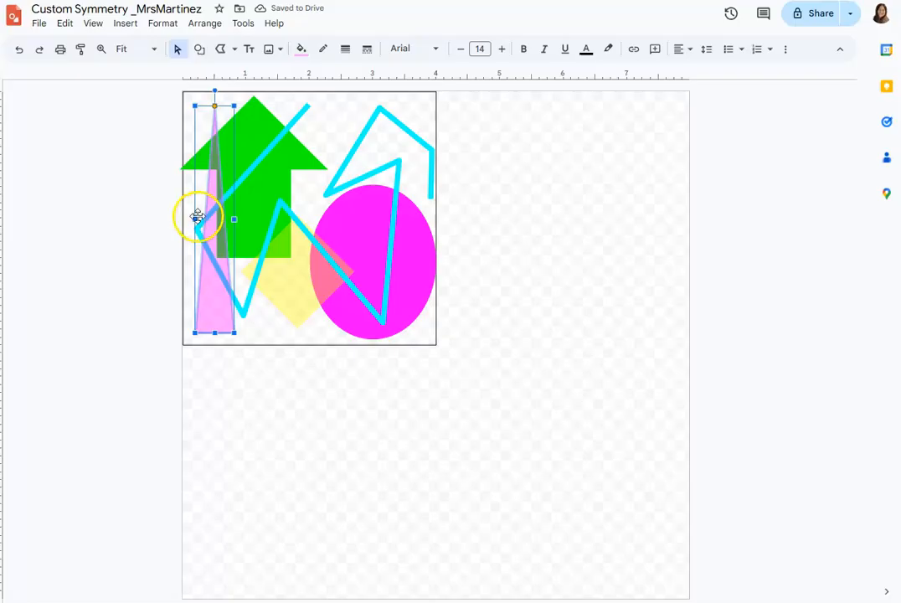
{"action": "left_click_drag", "start_coordinate": [195, 218], "coordinate": [288, 226]}
{"action": "left_click", "coordinate": [301, 316]}
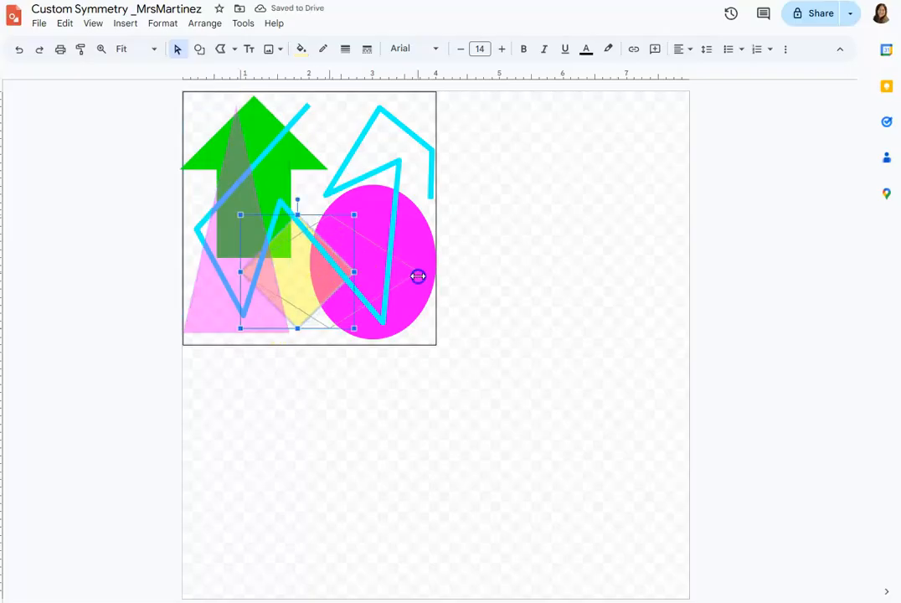
{"action": "left_click_drag", "start_coordinate": [418, 275], "coordinate": [419, 273]}
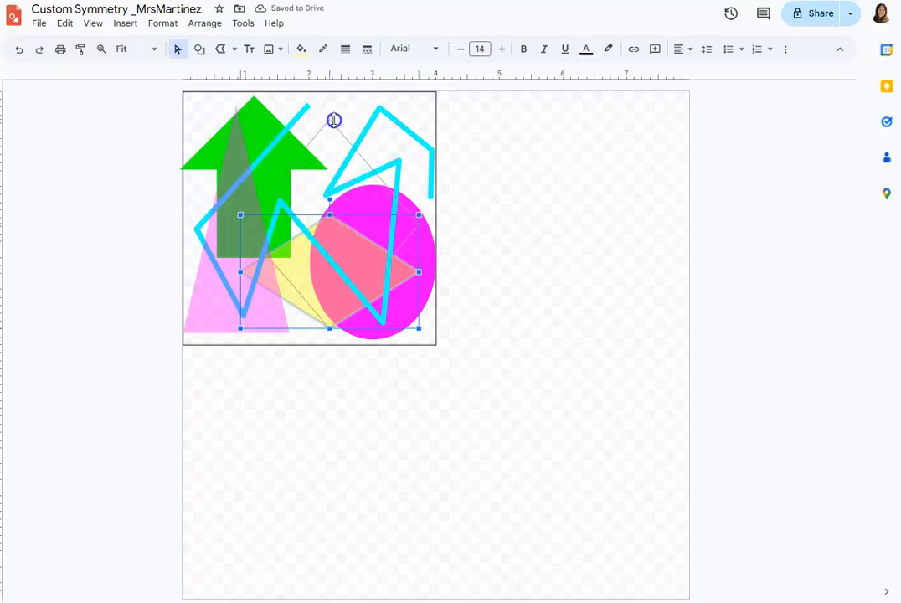
{"action": "left_click_drag", "start_coordinate": [333, 119], "coordinate": [336, 147]}
{"action": "left_click", "coordinate": [145, 251]}
Stretch the translucent triangle and magenta ellipse down to the square's bottom edge and the green arrow up to its top edge.
{"action": "left_click", "coordinate": [274, 315]}
{"action": "left_click_drag", "start_coordinate": [235, 333], "coordinate": [236, 342]}
{"action": "left_click", "coordinate": [360, 323]}
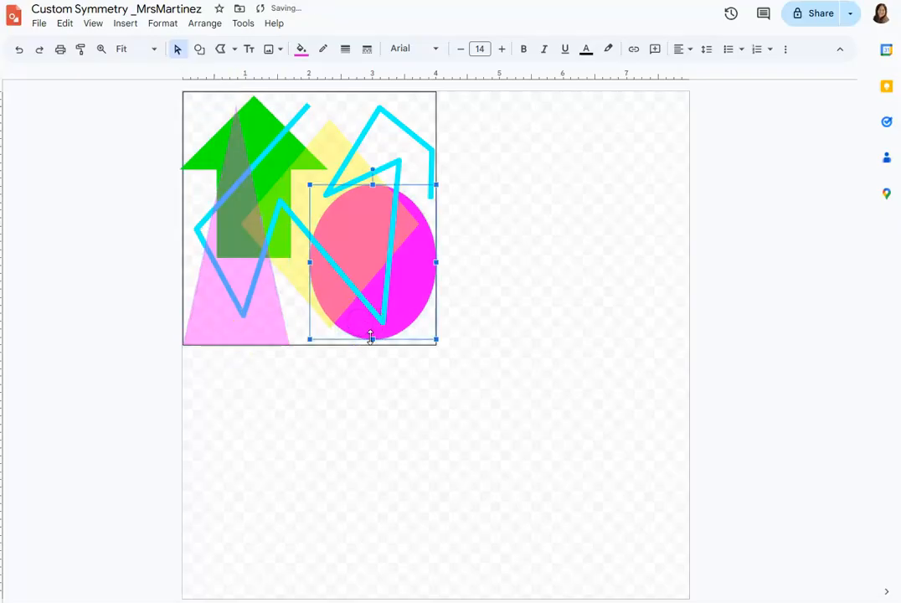
{"action": "left_click_drag", "start_coordinate": [371, 339], "coordinate": [371, 344]}
{"action": "left_click", "coordinate": [137, 287]}
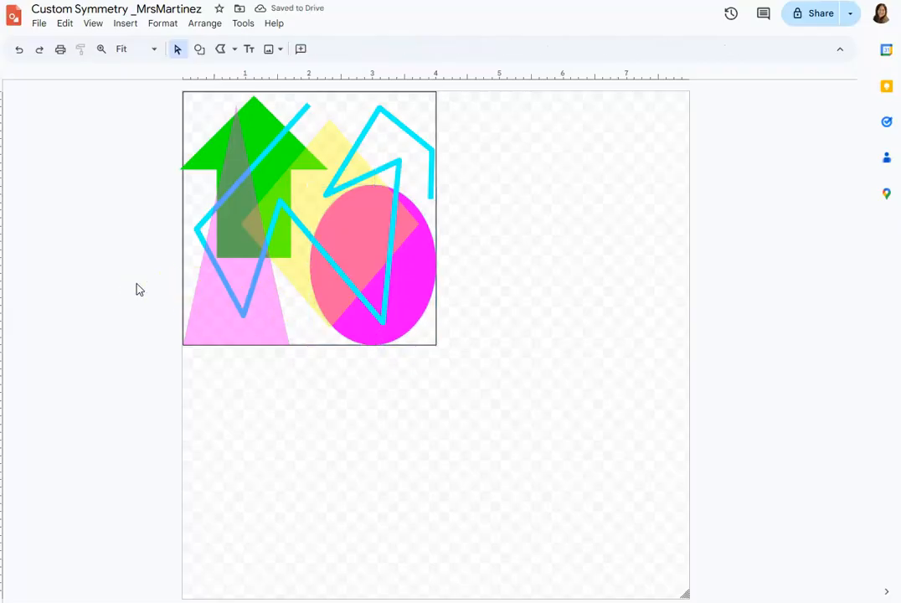
{"action": "left_click", "coordinate": [216, 185]}
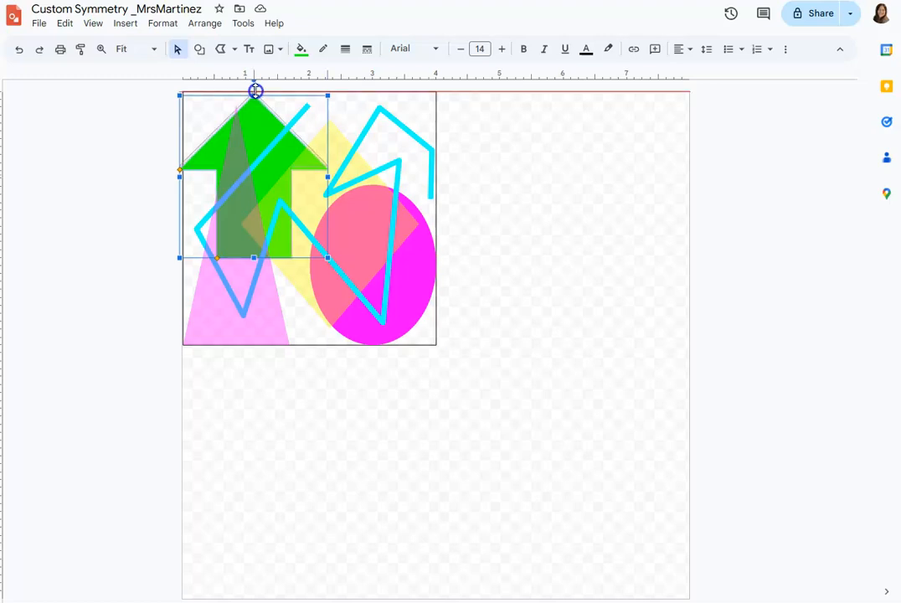
{"action": "left_click", "coordinate": [20, 95]}
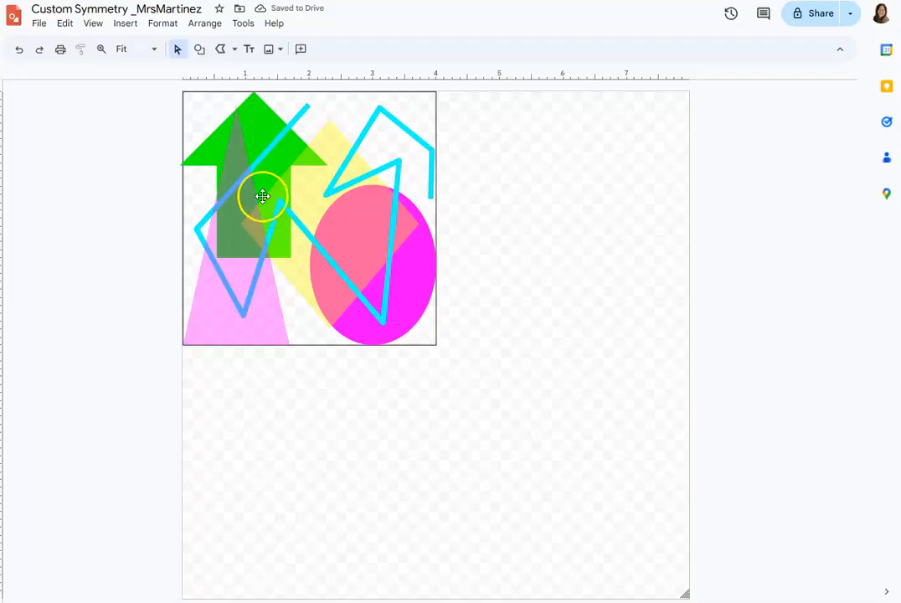
Group the square outline and all the shapes and lines inside it into one object.
{"action": "left_click", "coordinate": [185, 102]}
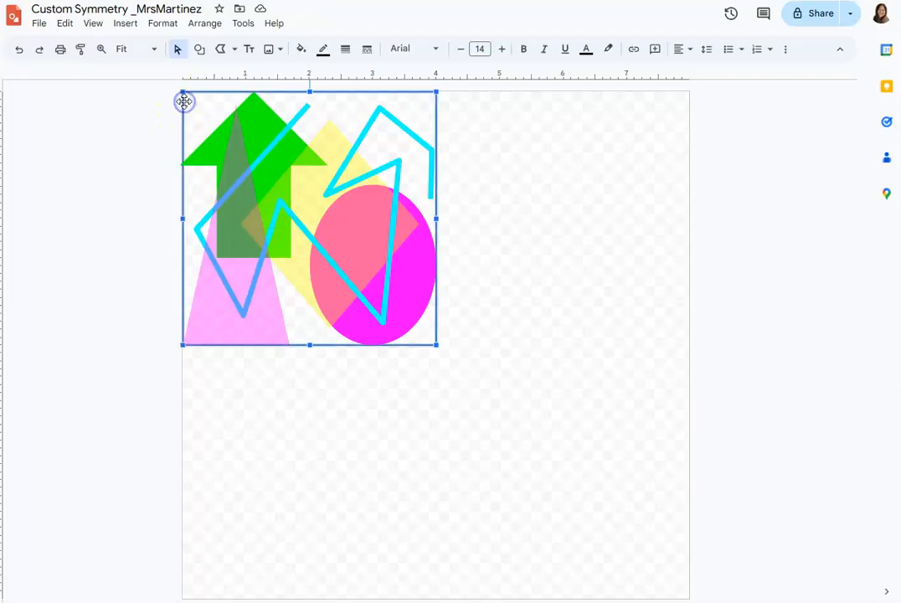
{"action": "mouse_move", "coordinate": [142, 104]}
{"action": "left_mouse_down"}
{"action": "mouse_move", "coordinate": [291, 244]}
{"action": "mouse_move", "coordinate": [404, 314]}
{"action": "mouse_move", "coordinate": [277, 233]}
{"action": "mouse_move", "coordinate": [454, 364]}
{"action": "left_mouse_up"}
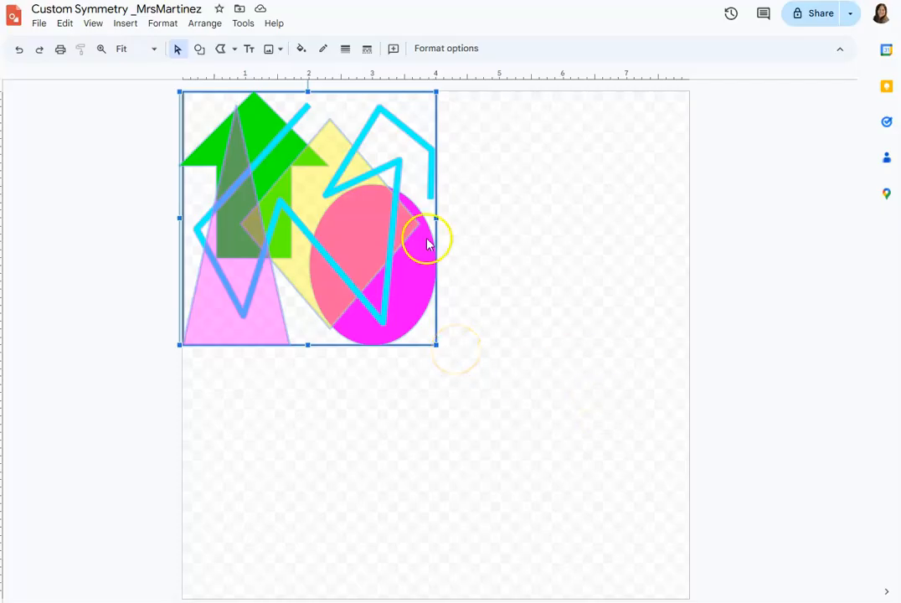
{"action": "left_click", "coordinate": [204, 23]}
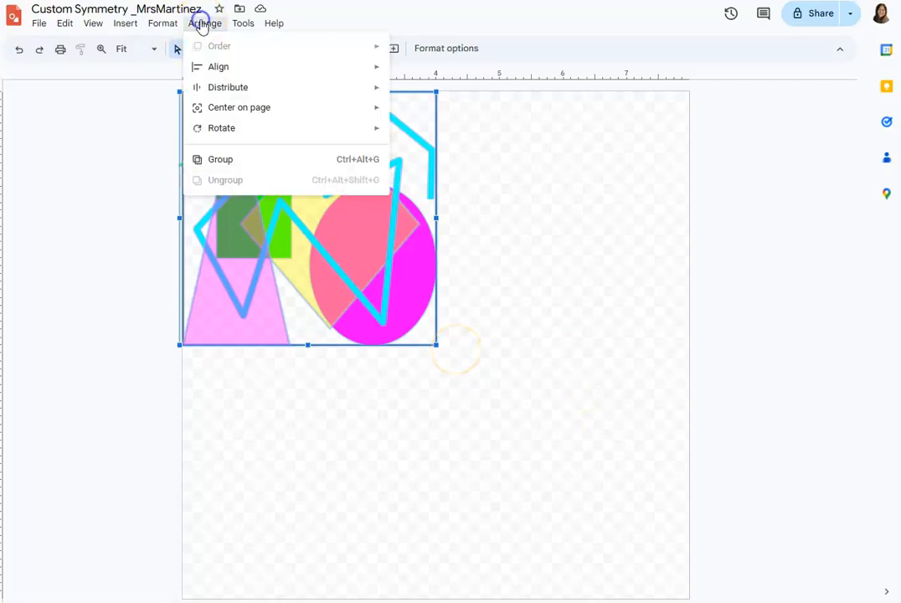
{"action": "left_click", "coordinate": [208, 160]}
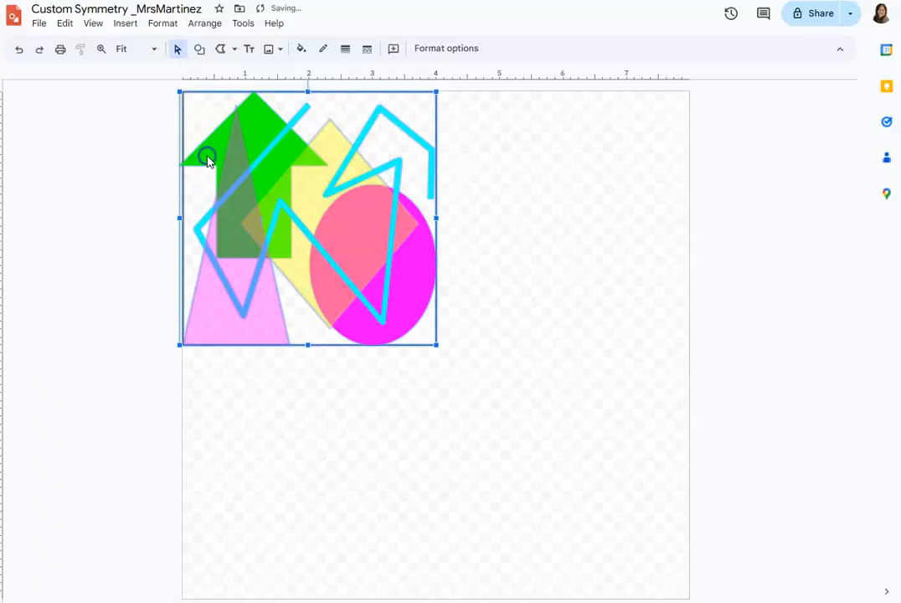
{"action": "left_click", "coordinate": [152, 177]}
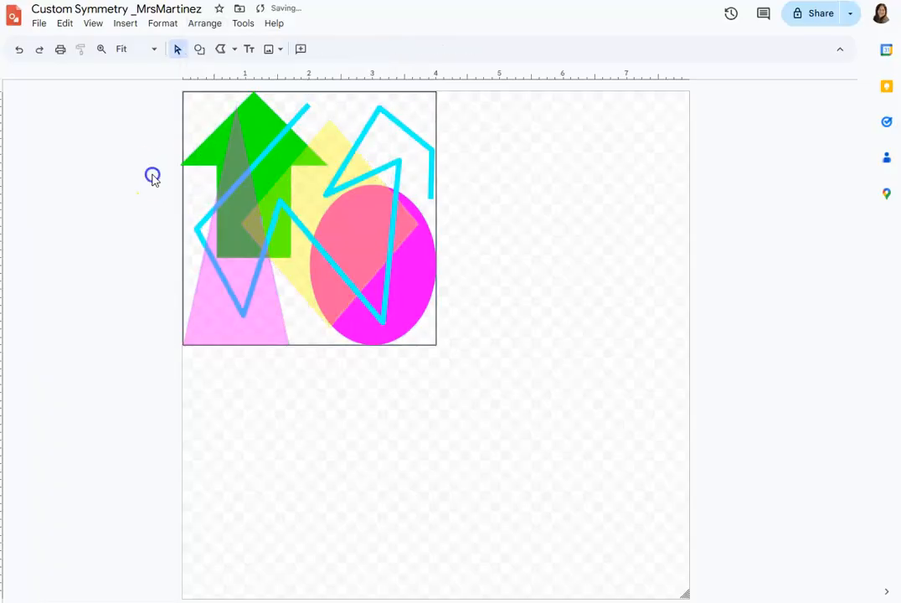
Copy the grouped design and paste three duplicates of it onto the page.
{"action": "left_click", "coordinate": [221, 165]}
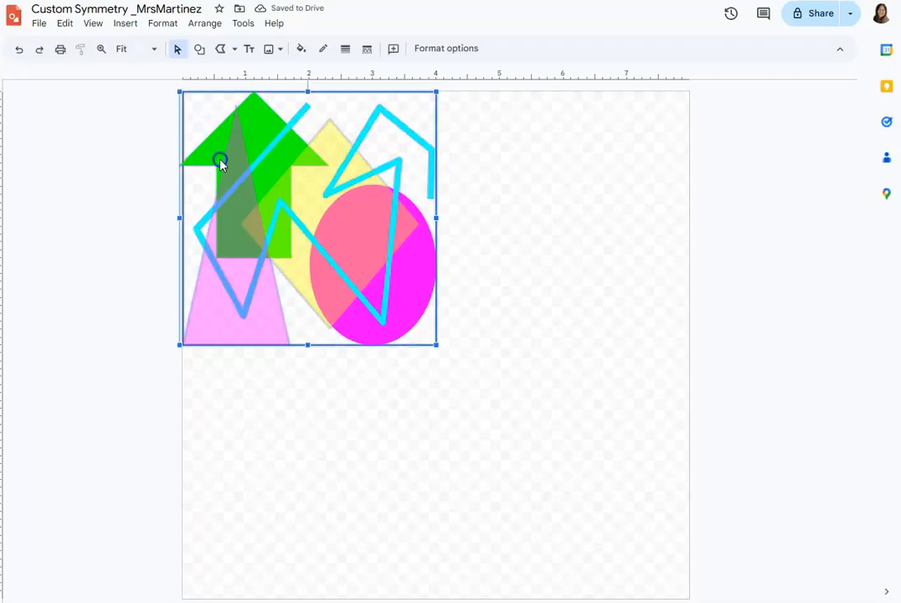
{"action": "left_click", "coordinate": [65, 25]}
{"action": "left_click", "coordinate": [88, 117]}
{"action": "left_click", "coordinate": [62, 23]}
{"action": "left_click", "coordinate": [97, 159]}
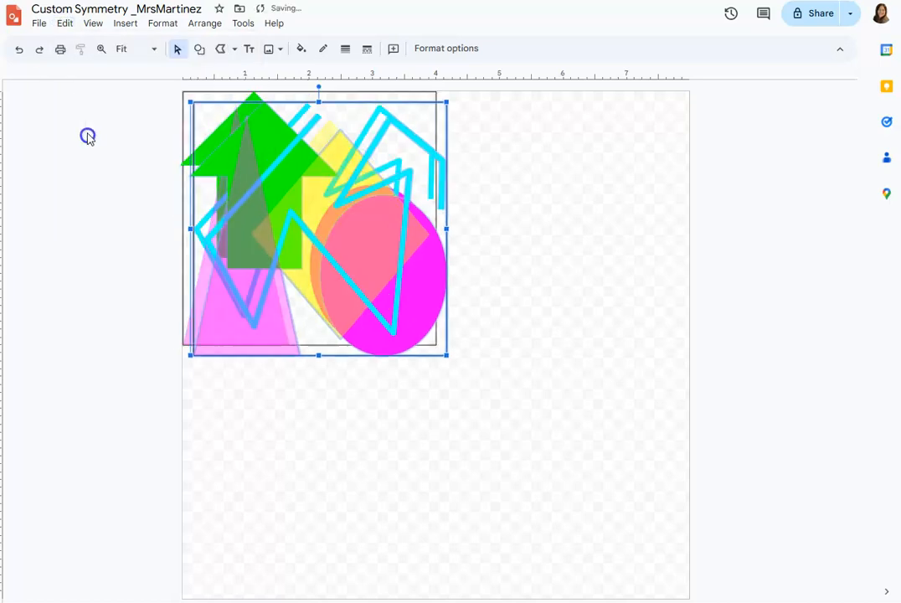
{"action": "left_click", "coordinate": [63, 24]}
{"action": "left_click", "coordinate": [87, 139]}
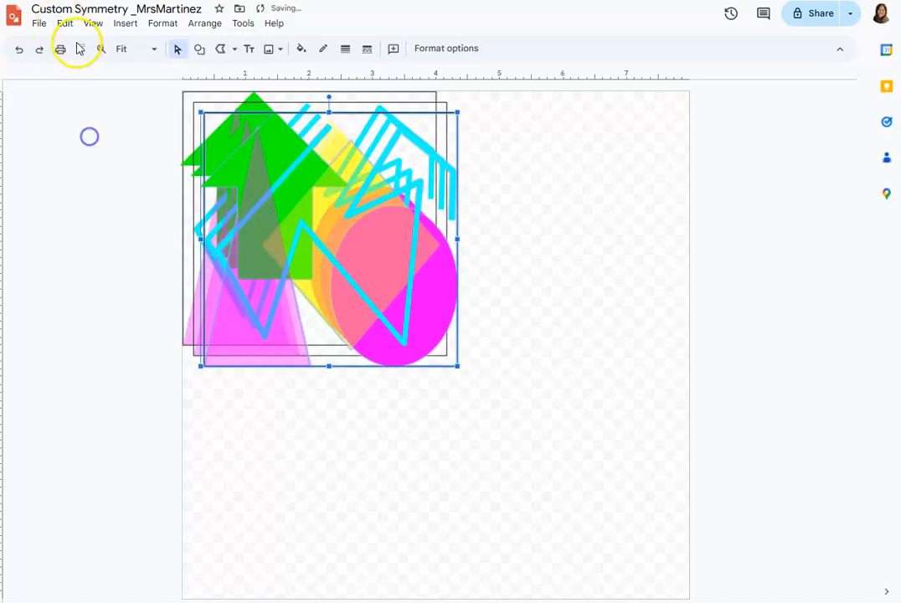
{"action": "left_click", "coordinate": [62, 24]}
{"action": "left_click", "coordinate": [82, 137]}
Spread the three duplicates apart, roughly to the page's upper-right, lower-left and lower-right areas.
{"action": "left_click_drag", "start_coordinate": [326, 249], "coordinate": [622, 229]}
{"action": "left_click_drag", "start_coordinate": [414, 245], "coordinate": [250, 492]}
{"action": "left_click_drag", "start_coordinate": [267, 332], "coordinate": [589, 597]}
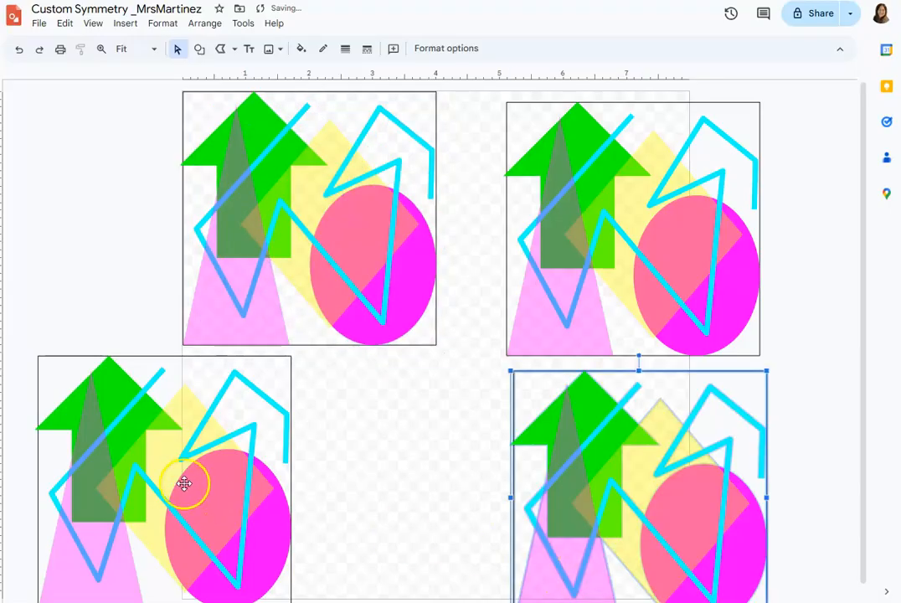
Align the upper-right duplicate with the page's upper-right quarter, directly beside the original design.
{"action": "left_click_drag", "start_coordinate": [585, 220], "coordinate": [520, 208]}
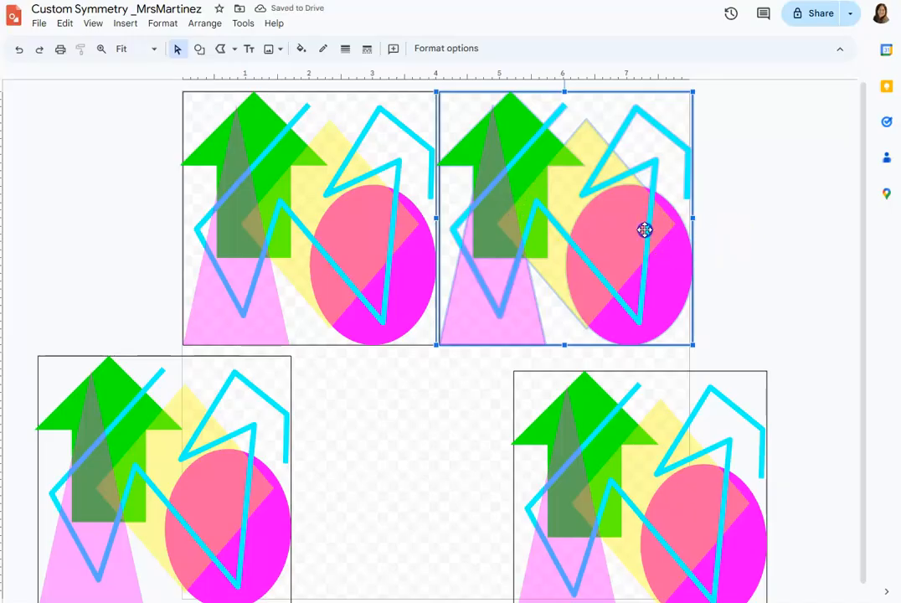
{"action": "left_click_drag", "start_coordinate": [642, 230], "coordinate": [642, 227]}
{"action": "left_click", "coordinate": [723, 246]}
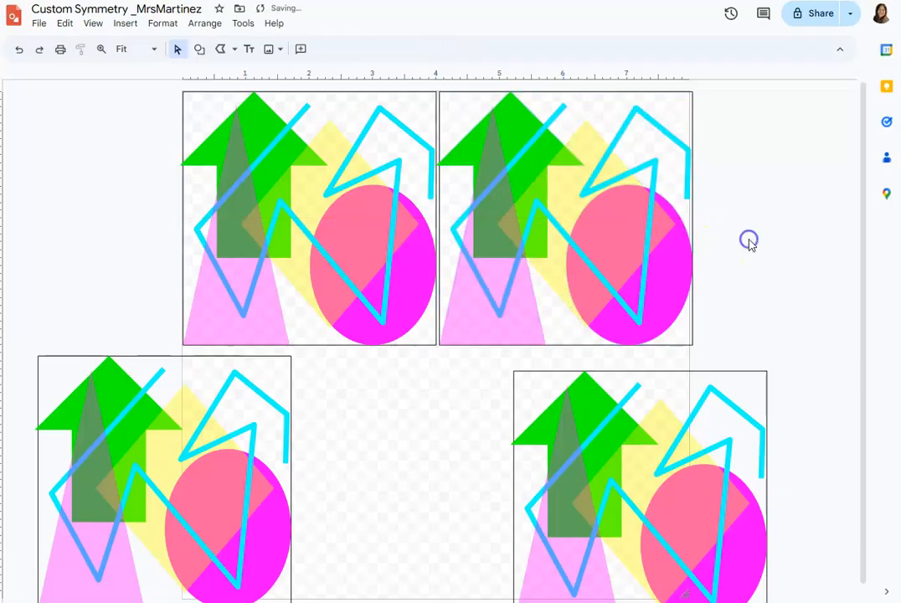
{"action": "left_click", "coordinate": [649, 110]}
{"action": "left_click_drag", "start_coordinate": [649, 110], "coordinate": [645, 112]}
{"action": "left_click", "coordinate": [711, 140]}
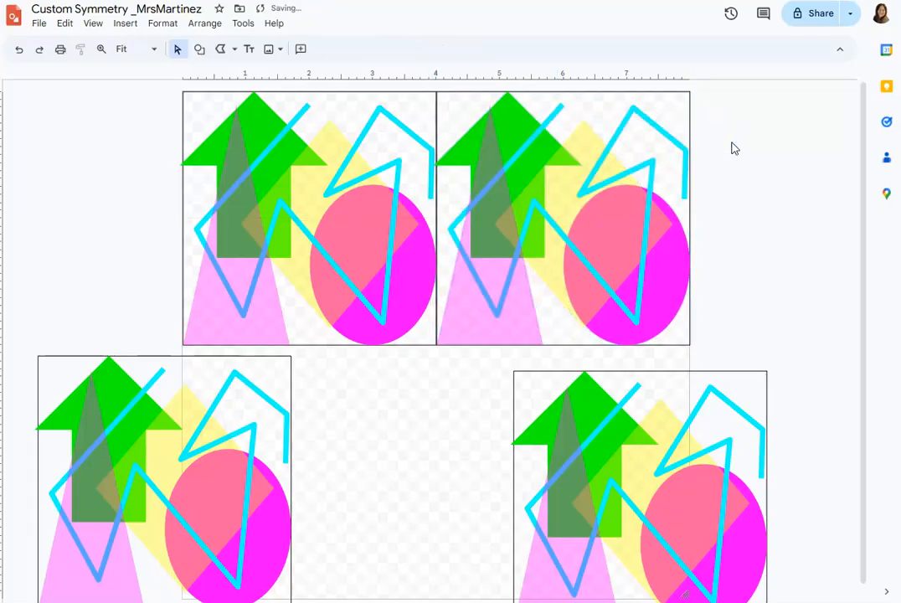
Flip the upper-right copy of the design horizontally so it mirrors the upper-left original.
{"action": "left_click", "coordinate": [576, 176]}
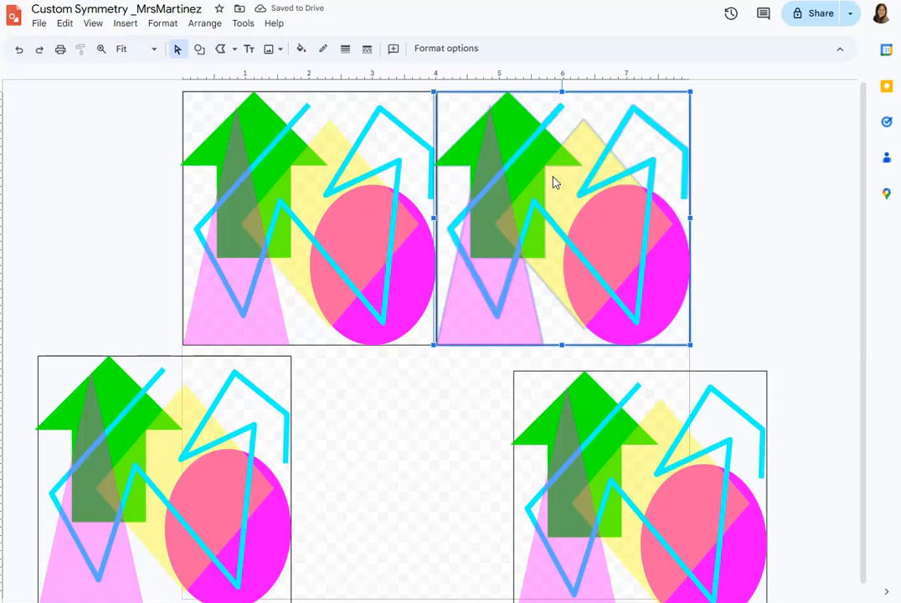
{"action": "left_click", "coordinate": [205, 24]}
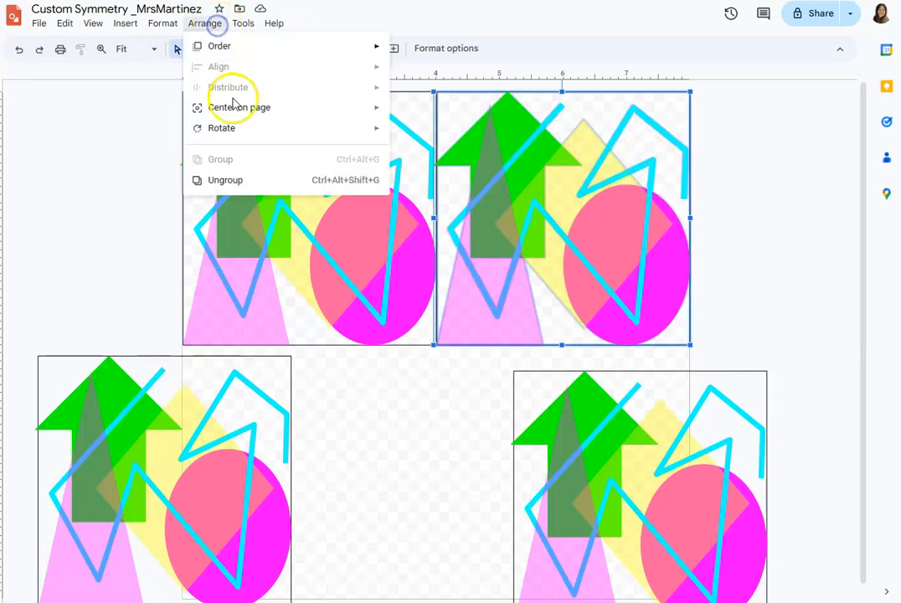
{"action": "mouse_move", "coordinate": [213, 130]}
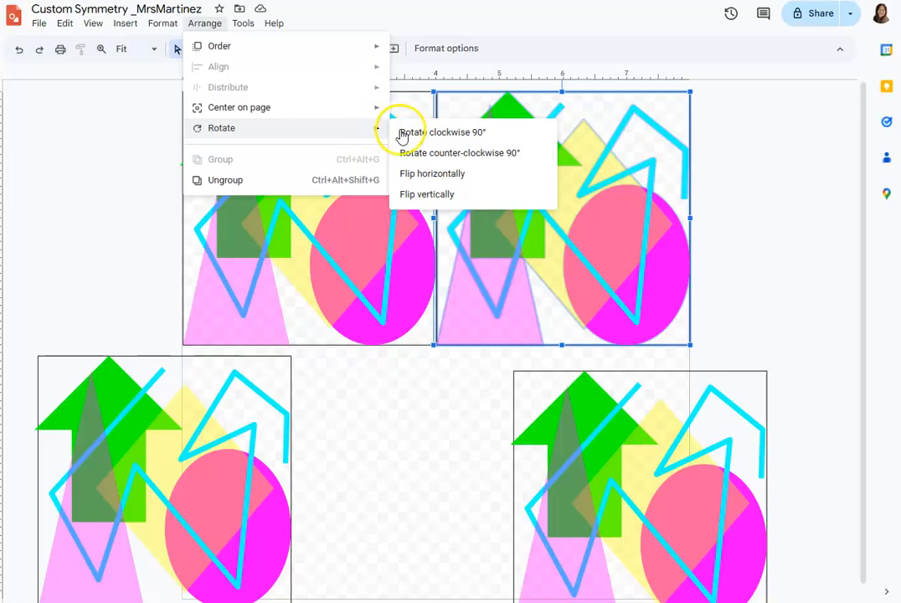
{"action": "left_click", "coordinate": [432, 174]}
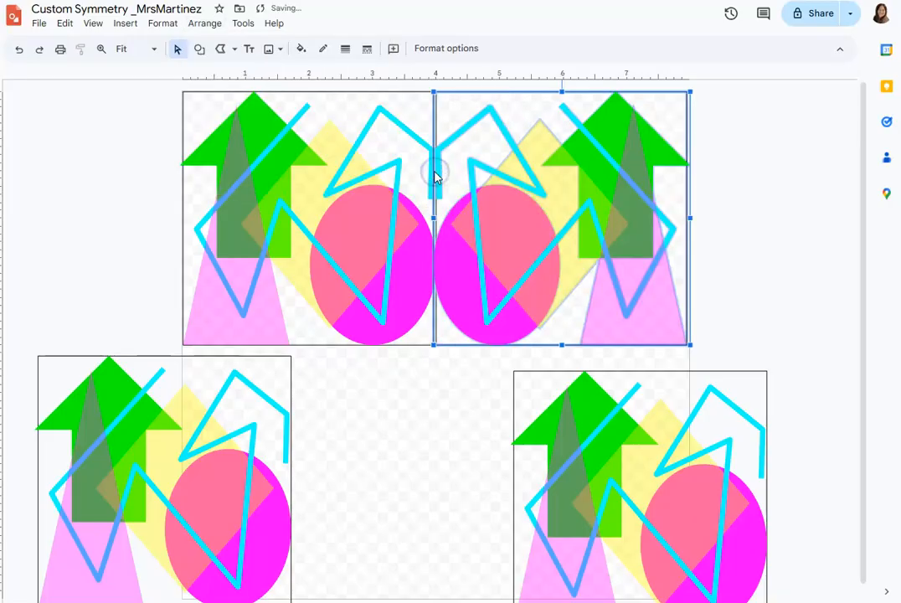
{"action": "left_click", "coordinate": [723, 224]}
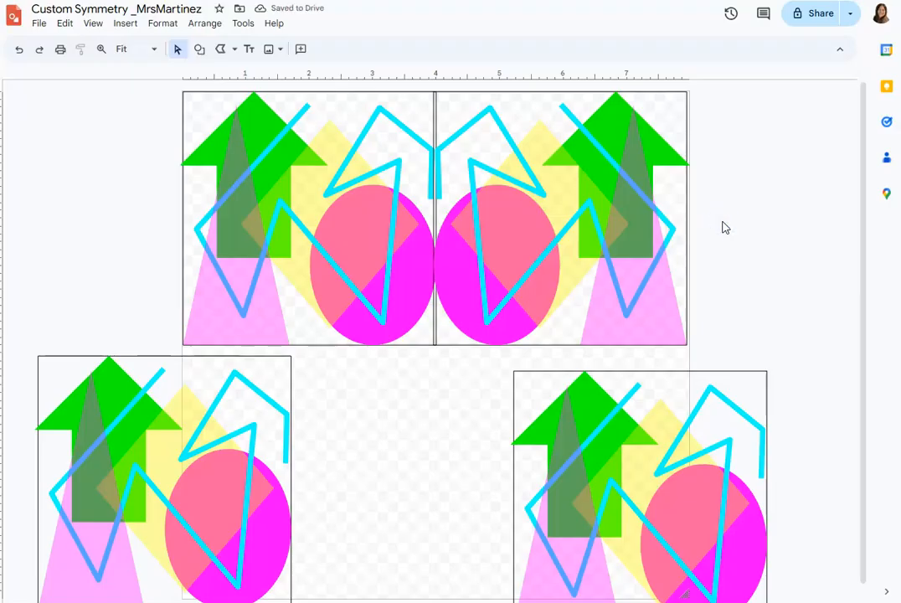
Nudge the flipped upper-right copy slightly right so its square outline meets the original's edge and the page edge.
{"action": "left_click", "coordinate": [672, 136]}
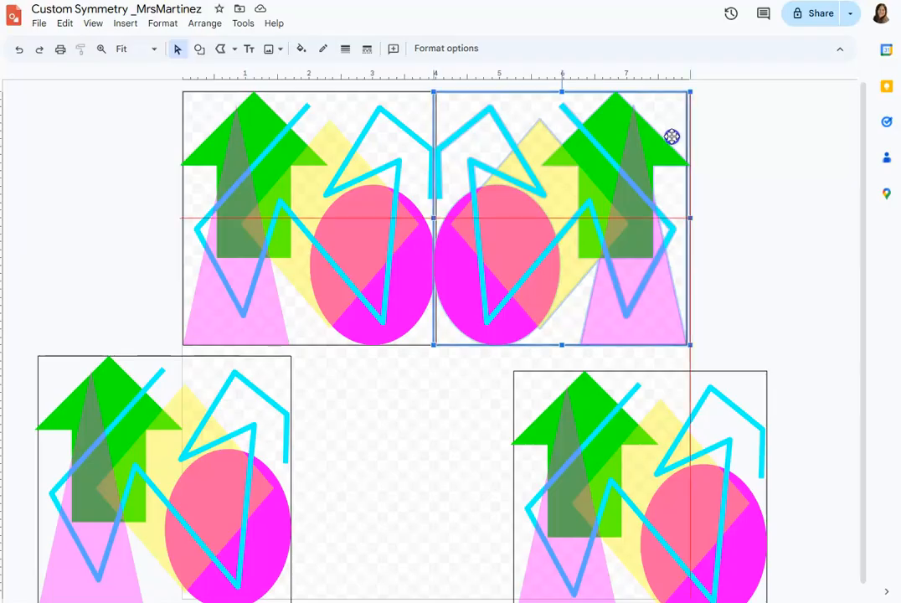
{"action": "left_click", "coordinate": [723, 136]}
{"action": "left_click_drag", "start_coordinate": [676, 131], "coordinate": [677, 129]}
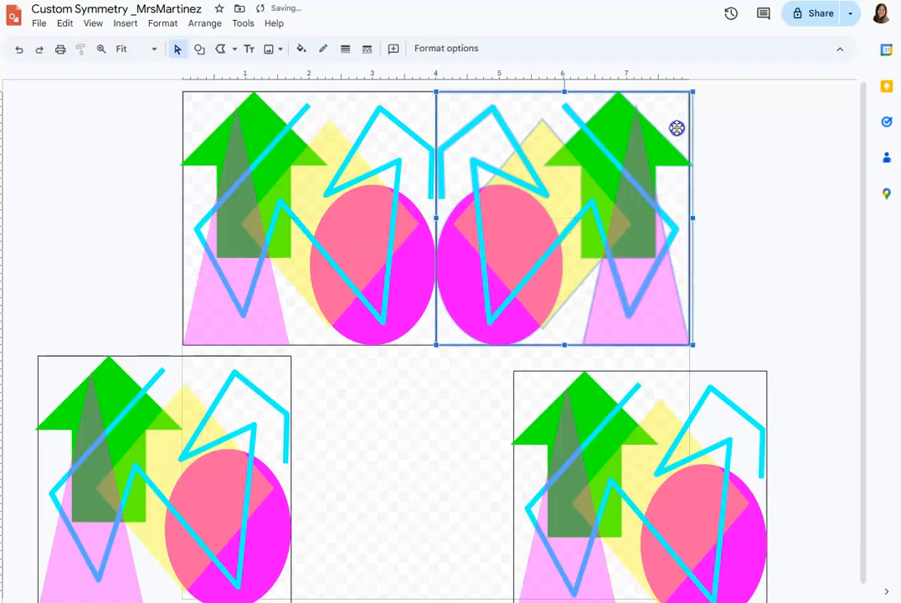
{"action": "left_click", "coordinate": [724, 137]}
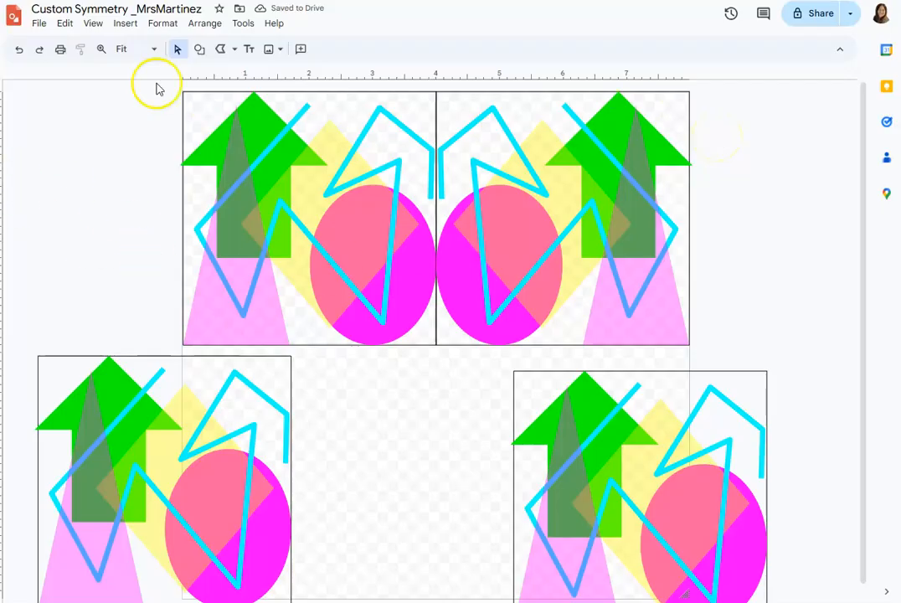
Move the lower-left copy into the page's lower-left quarter, directly beneath the original, and flip it vertically.
{"action": "left_click", "coordinate": [167, 403]}
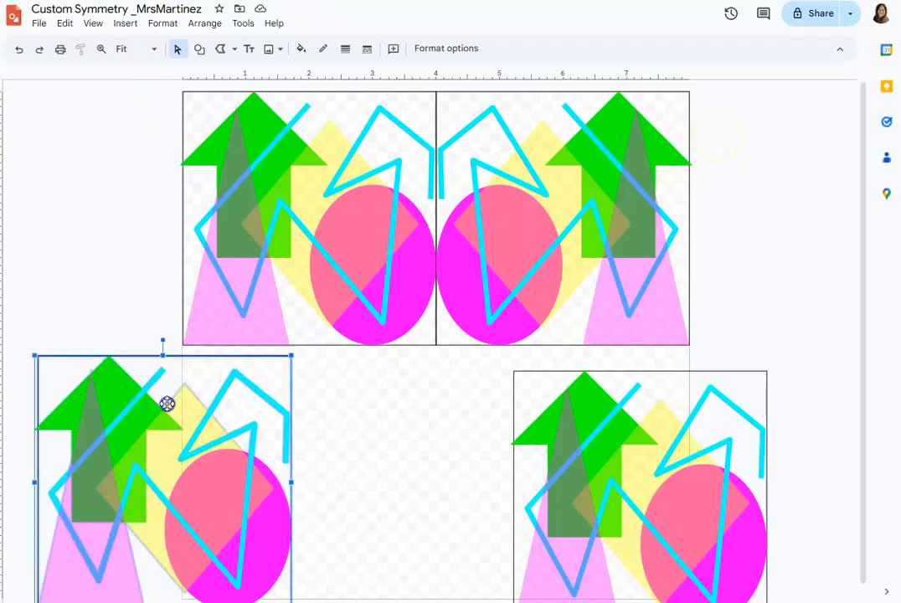
{"action": "left_click_drag", "start_coordinate": [163, 404], "coordinate": [304, 386]}
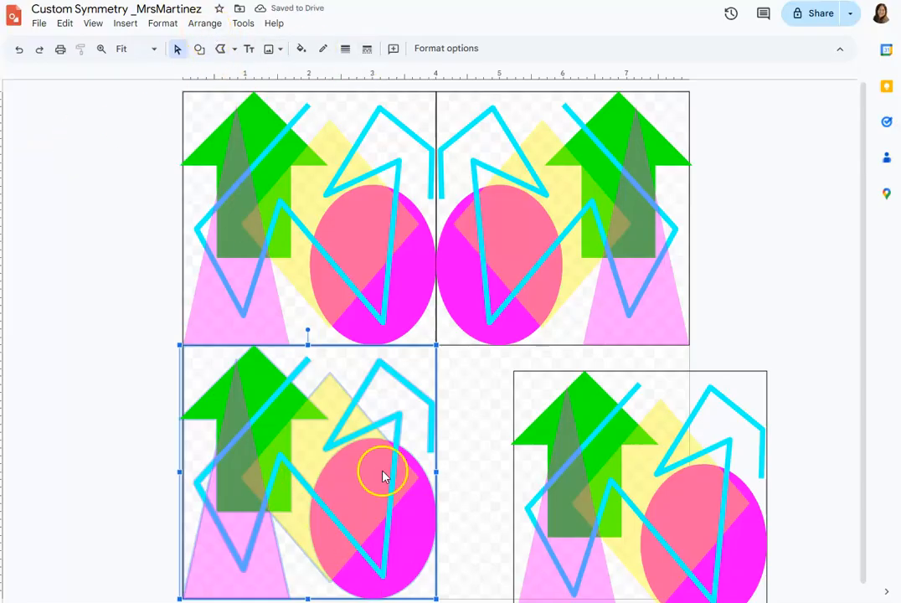
{"action": "left_click", "coordinate": [206, 23]}
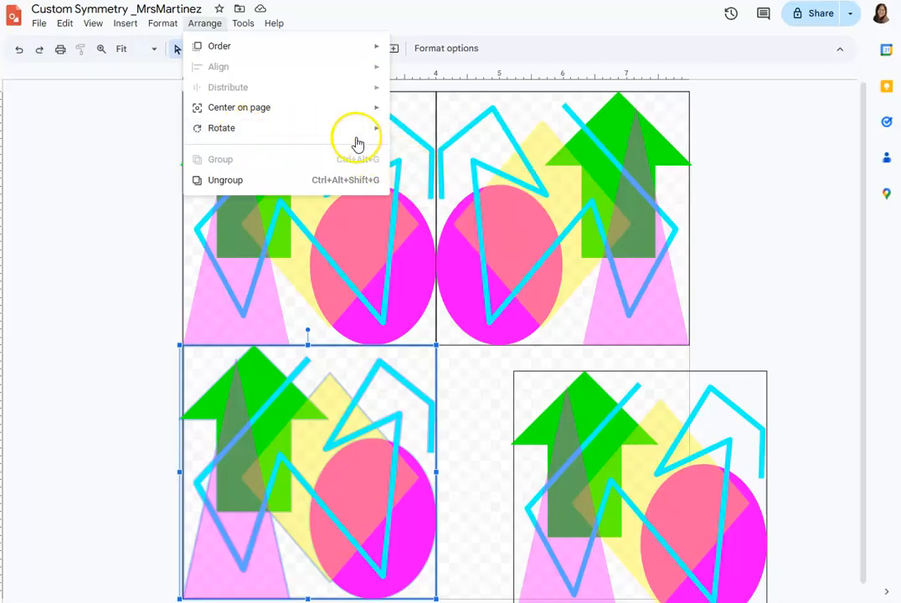
{"action": "mouse_move", "coordinate": [364, 132]}
{"action": "left_click", "coordinate": [438, 195]}
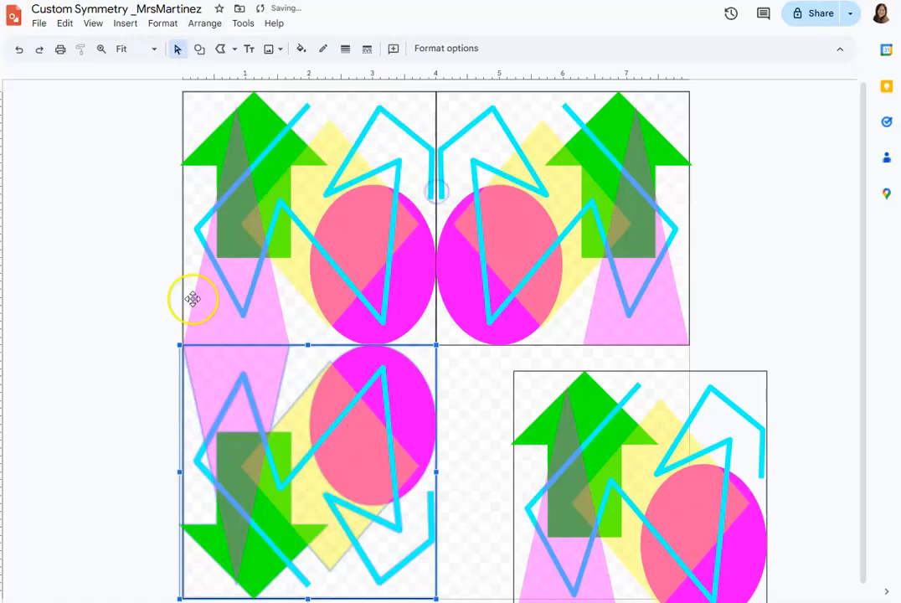
{"action": "left_click", "coordinate": [155, 301]}
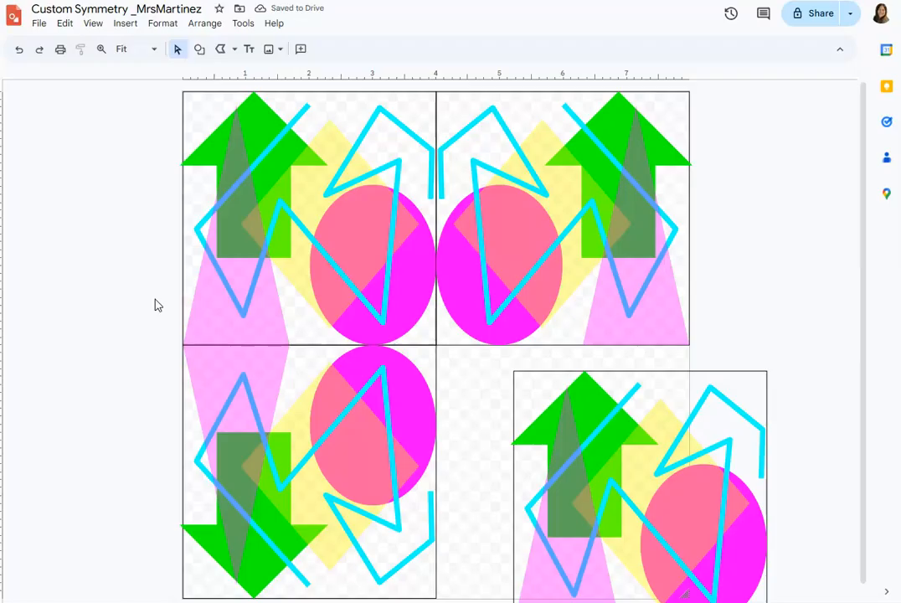
Move the remaining copy into the page's lower-right quarter and align it beneath the upper-right copy.
{"action": "left_click_drag", "start_coordinate": [576, 458], "coordinate": [504, 431]}
{"action": "left_click_drag", "start_coordinate": [504, 430], "coordinate": [504, 430]}
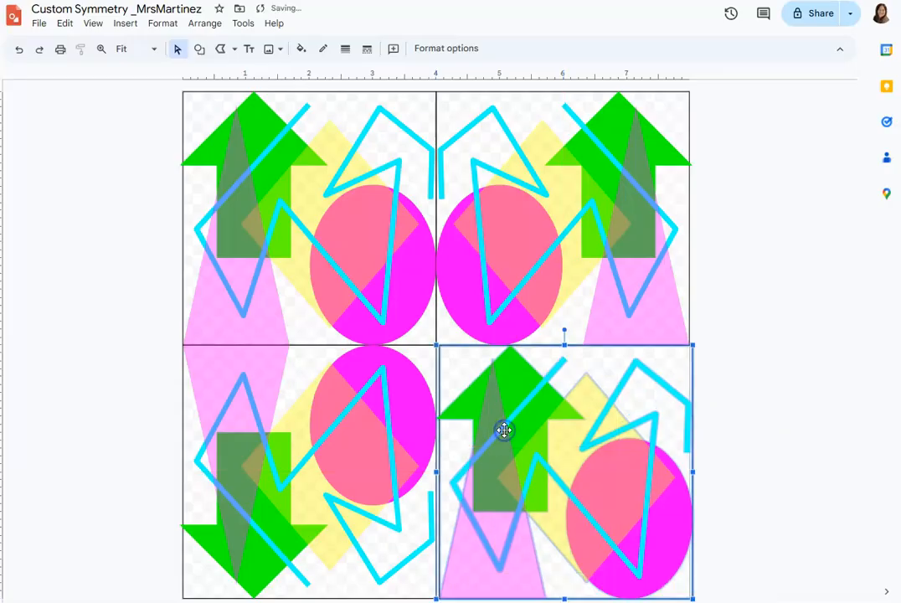
{"action": "left_click", "coordinate": [734, 418]}
{"action": "left_click_drag", "start_coordinate": [644, 413], "coordinate": [638, 411]}
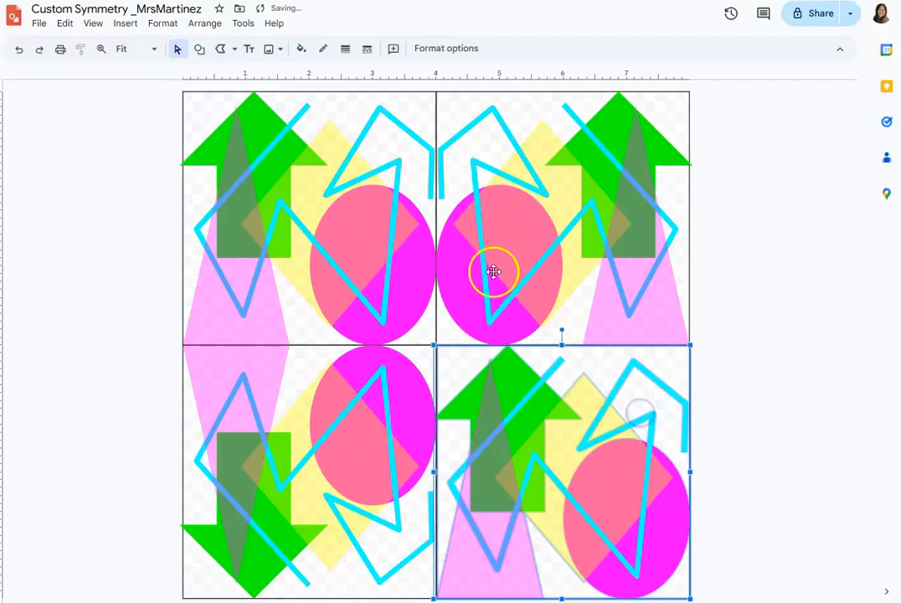
Flip the lower-right copy both horizontally and vertically to mirror the neighbouring quarters.
{"action": "left_click", "coordinate": [204, 24]}
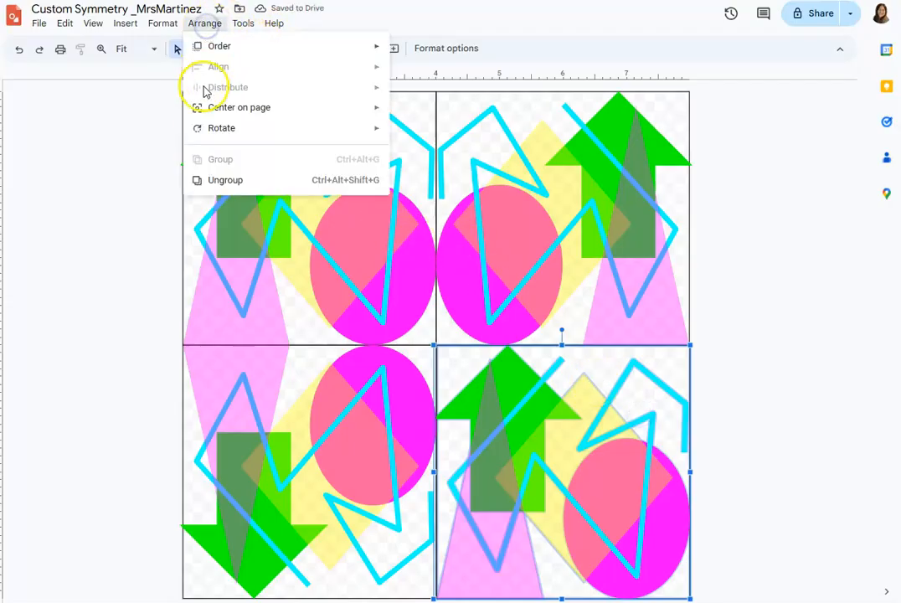
{"action": "mouse_move", "coordinate": [207, 131]}
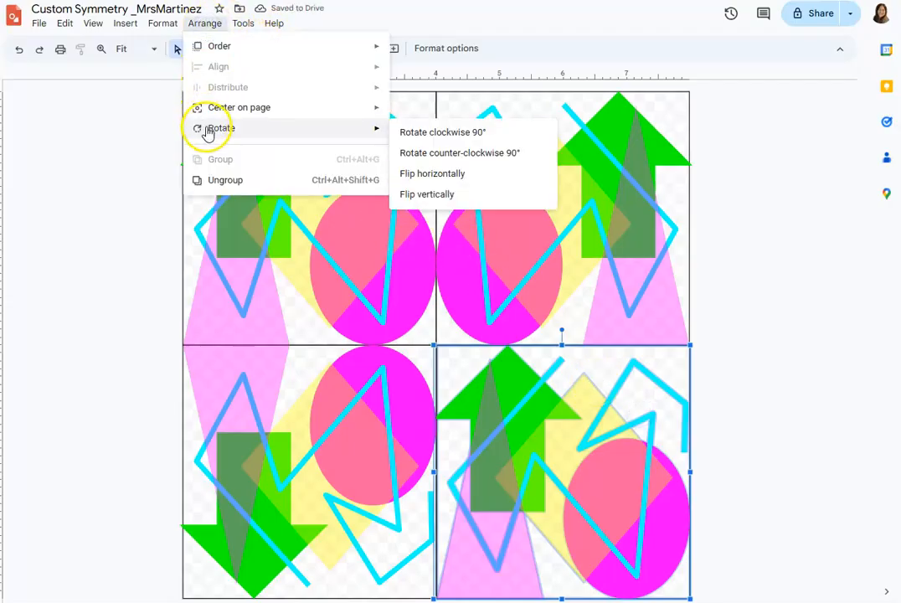
{"action": "left_click", "coordinate": [467, 173]}
{"action": "left_click", "coordinate": [204, 23]}
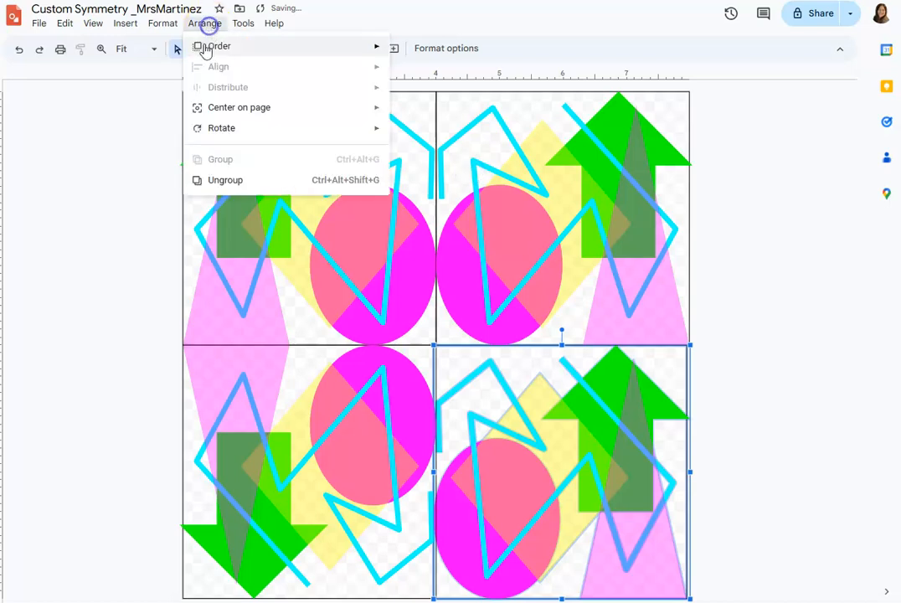
{"action": "mouse_move", "coordinate": [213, 128]}
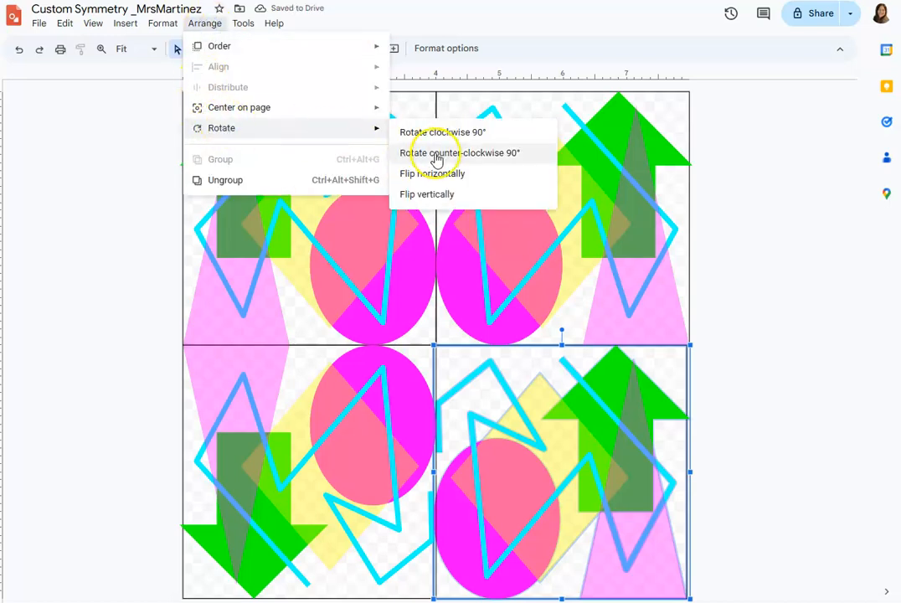
{"action": "left_click", "coordinate": [445, 193]}
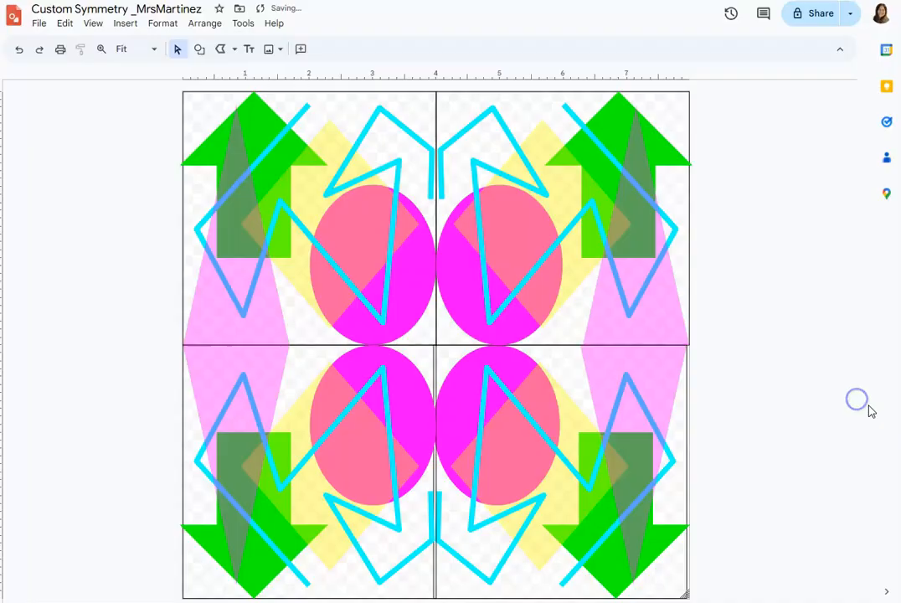
Nudge the flipped lower-right copy slightly right so its square outline lines up with the neighbouring quarters.
{"action": "left_click", "coordinate": [664, 403]}
{"action": "left_click", "coordinate": [692, 421]}
{"action": "left_click_drag", "start_coordinate": [688, 417], "coordinate": [694, 416]}
{"action": "left_click", "coordinate": [744, 421]}
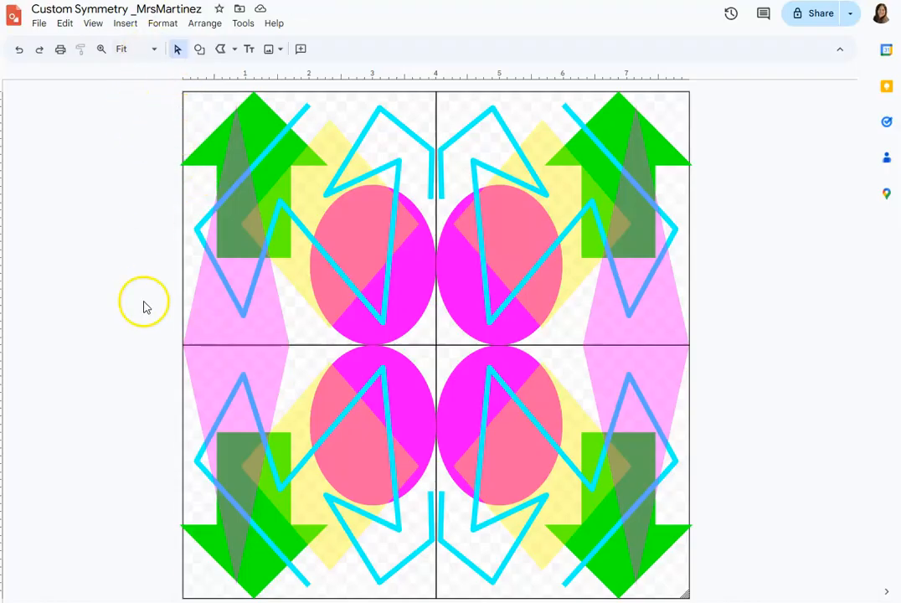
Select all four quarters of the design and ungroup them into separate shapes.
{"action": "left_click_drag", "start_coordinate": [129, 92], "coordinate": [750, 597]}
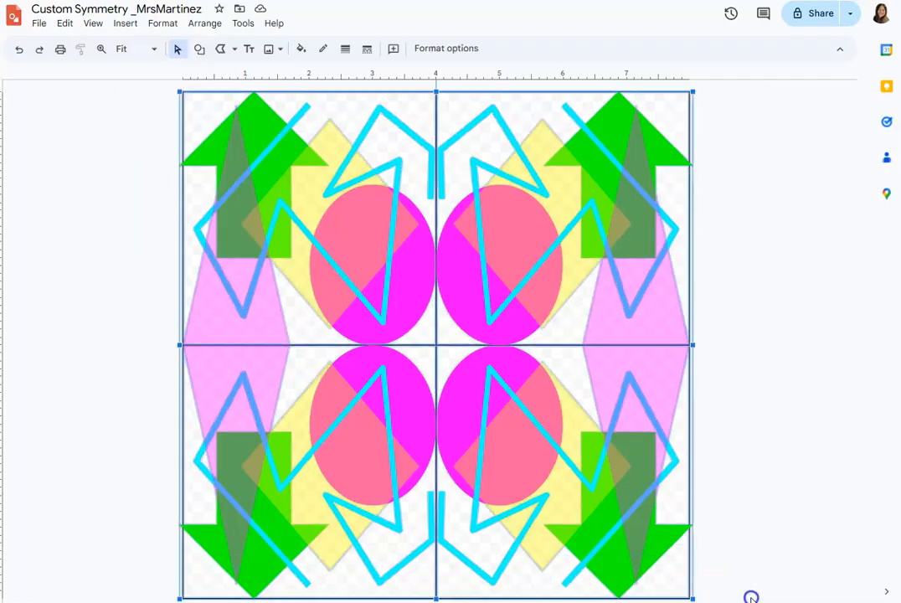
{"action": "left_click", "coordinate": [201, 24]}
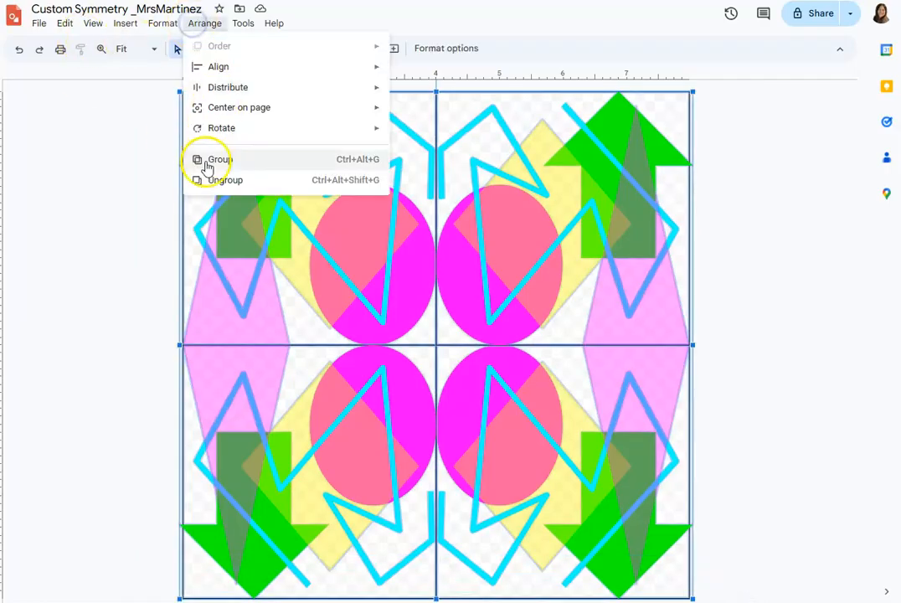
{"action": "left_click", "coordinate": [203, 181]}
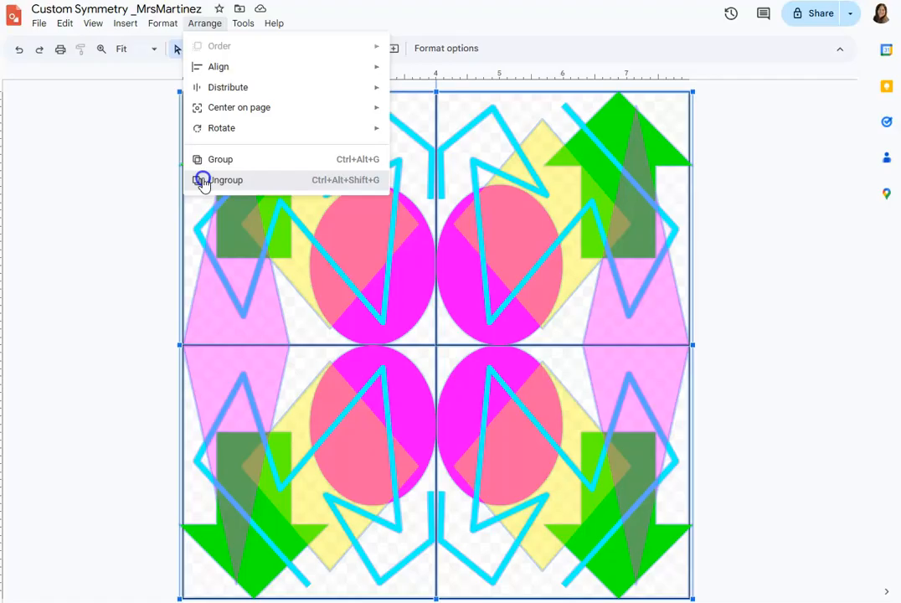
{"action": "left_click", "coordinate": [144, 175]}
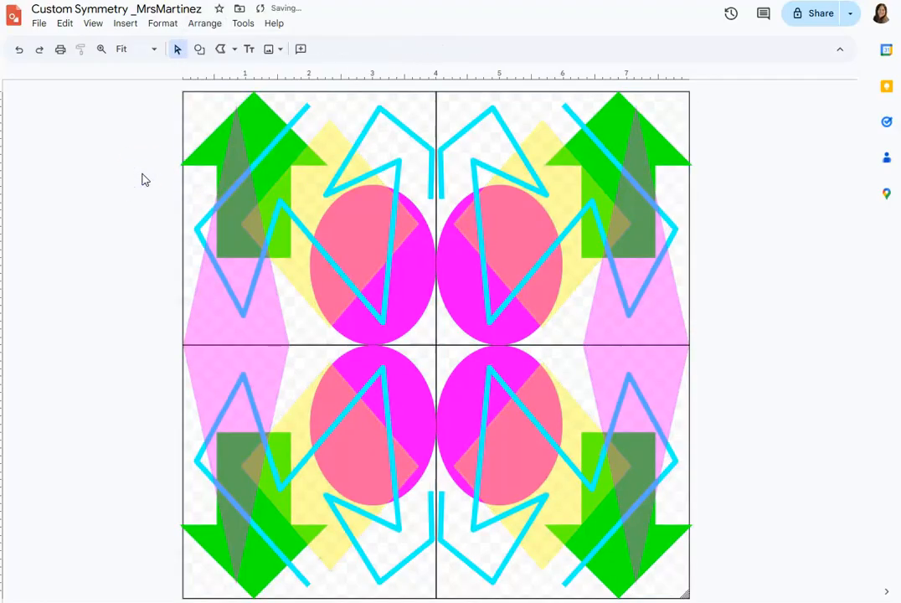
Delete the black square outlines from all four quarters, keeping the coloured shapes and lines.
{"action": "left_click", "coordinate": [182, 99]}
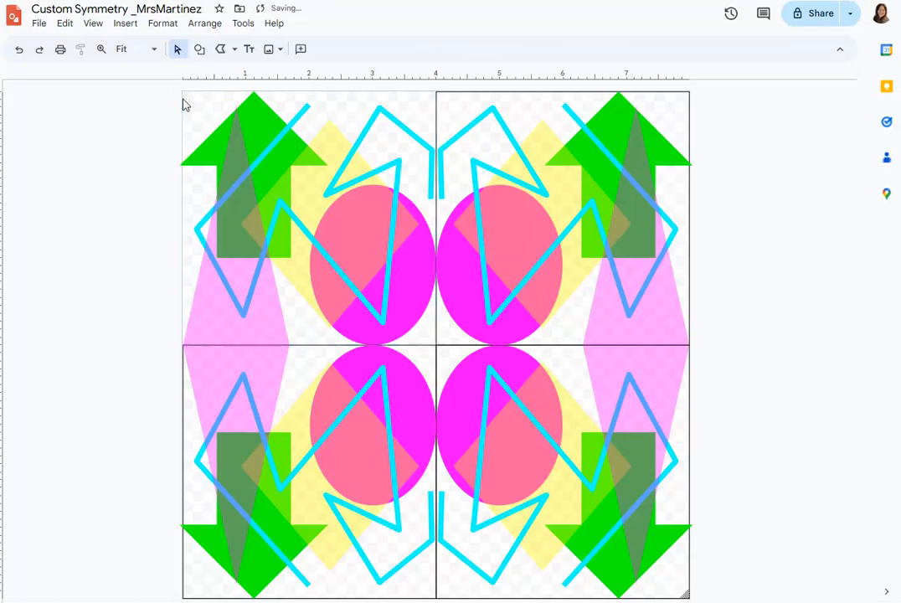
{"action": "left_click", "coordinate": [444, 94]}
{"action": "key", "text": "Delete"}
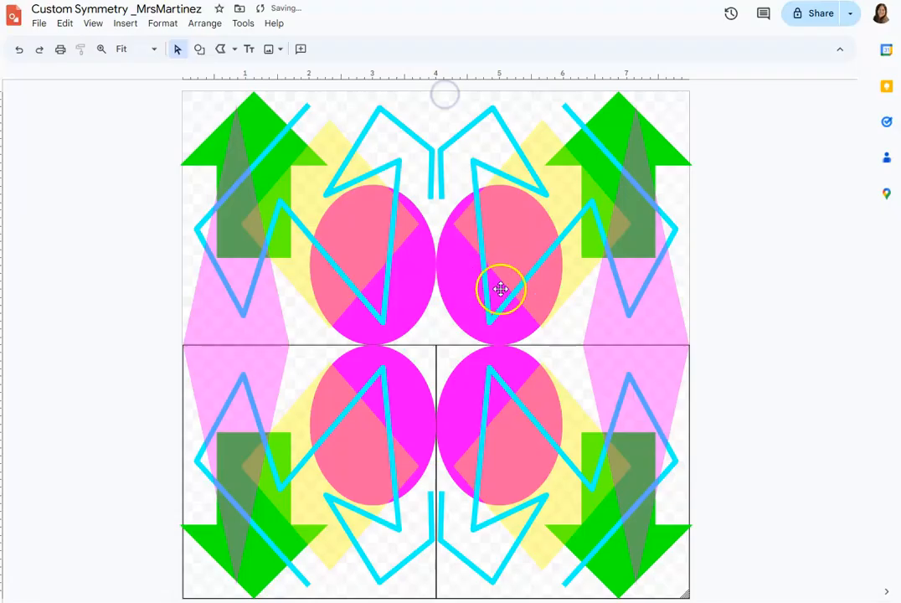
{"action": "left_click", "coordinate": [690, 415]}
{"action": "key", "text": "Delete"}
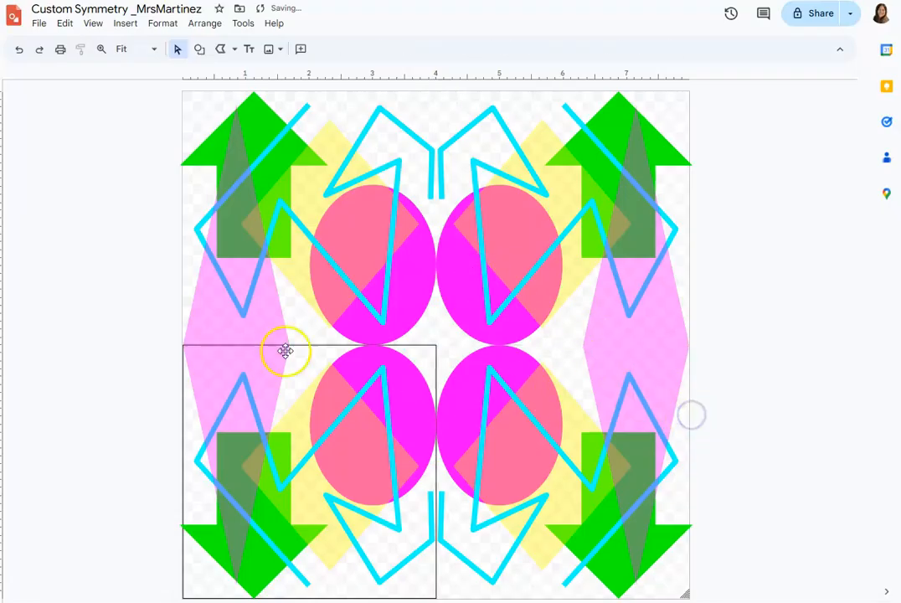
{"action": "left_click", "coordinate": [181, 419]}
{"action": "key", "text": "Delete"}
{"action": "left_click", "coordinate": [124, 389]}
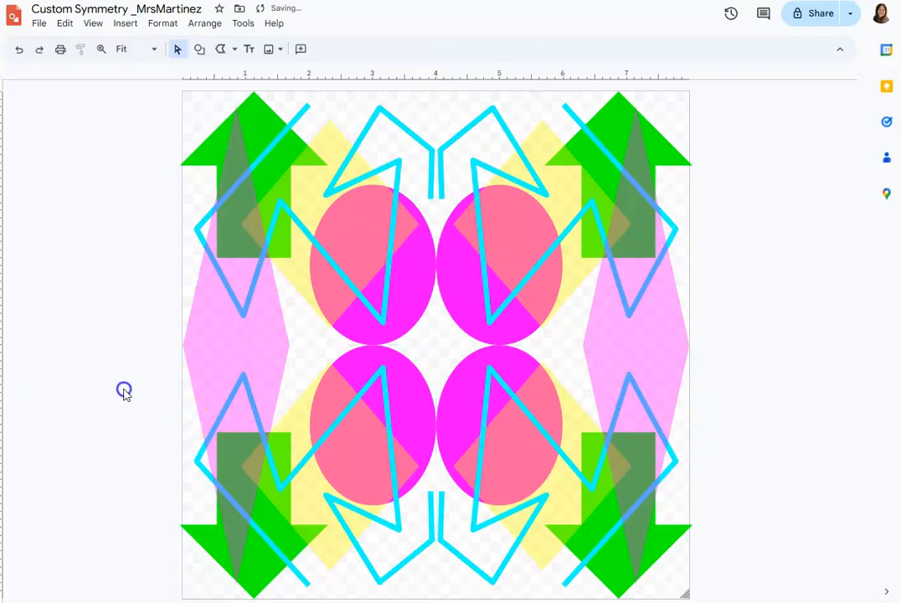